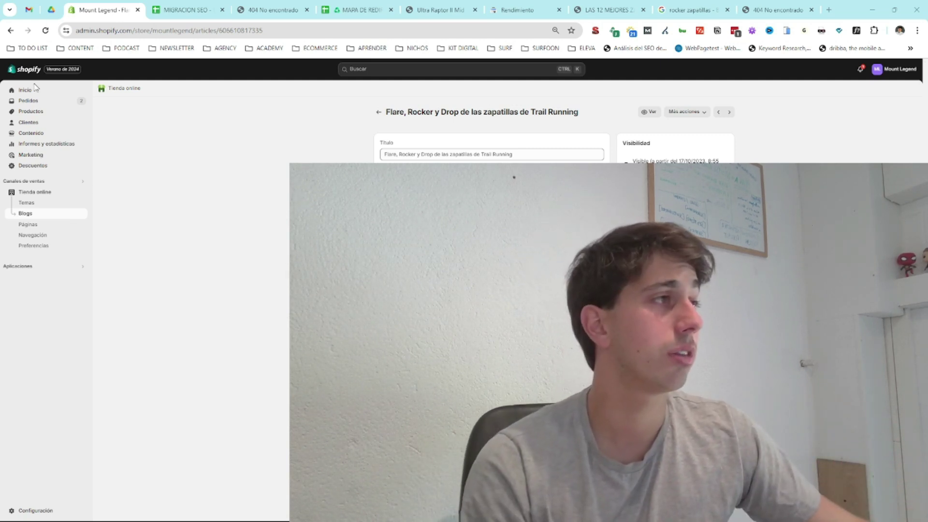
# Open the live page of the "Flare, Rocker y Drop de las zapatillas de Trail Running" article, copy its URL and return to the store admin.
pyautogui.click(648, 112)
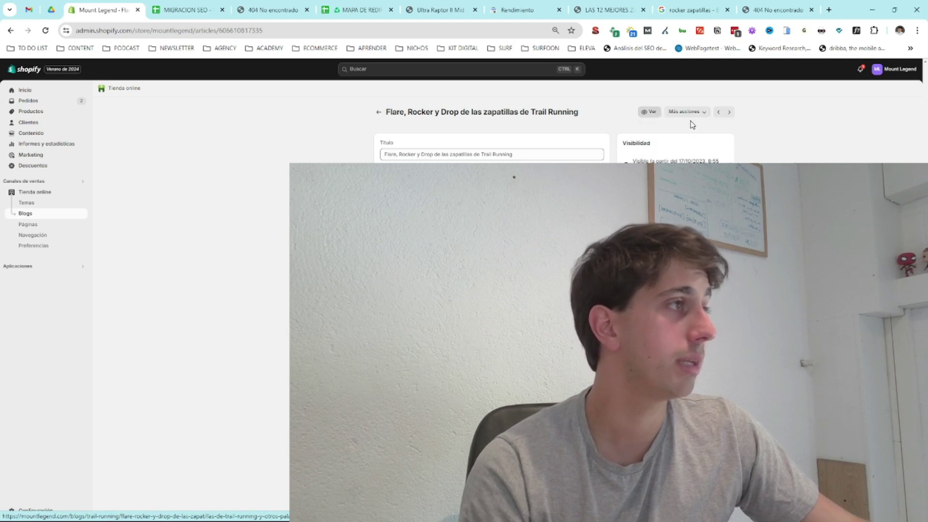
pyautogui.click(672, 122)
pyautogui.click(197, 6)
pyautogui.click(202, 31)
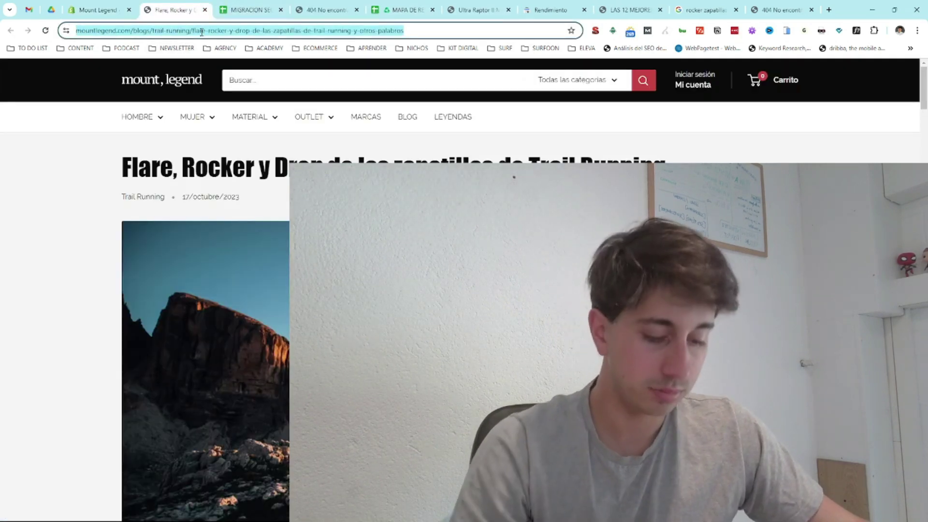
pyautogui.scroll(-5, 464, 327)
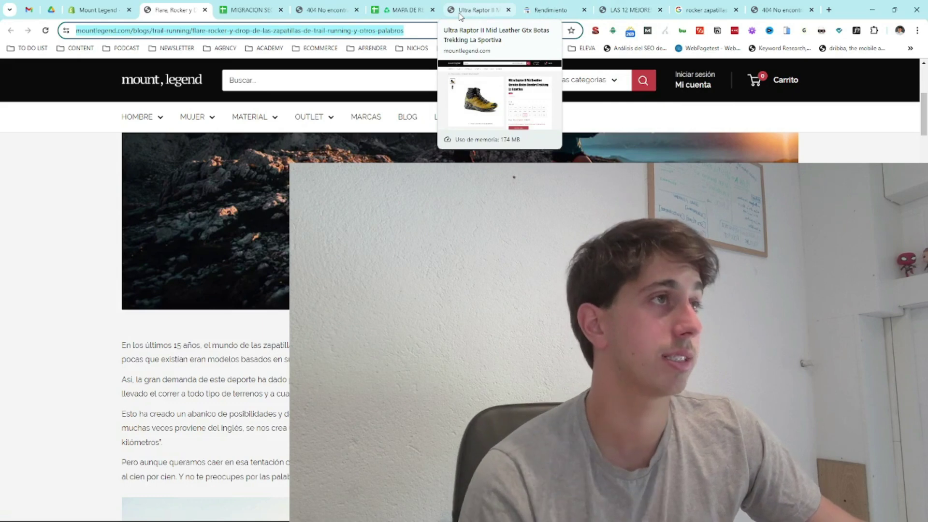
pyautogui.click(99, 10)
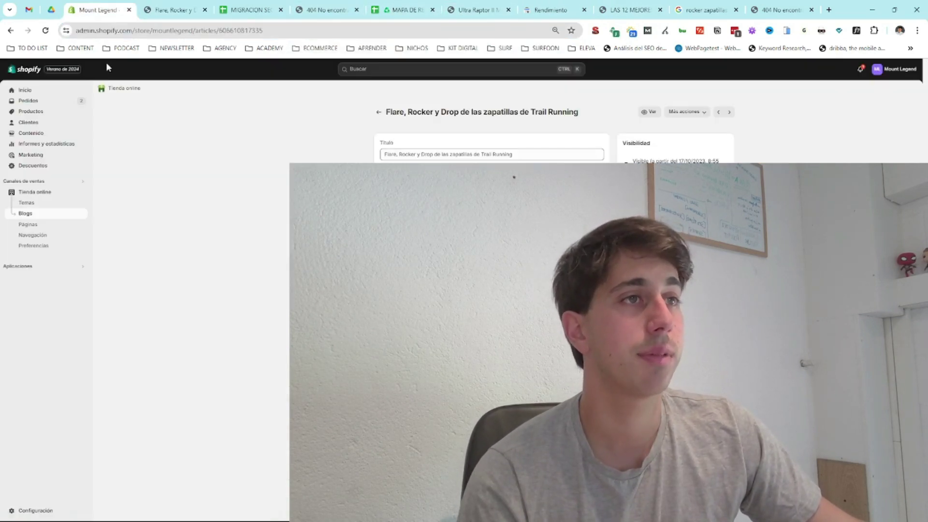
# Find the store's URL redirects through the admin search and start a new URL redirect.
pyautogui.click(429, 69)
pyautogui.write('reci')
pyautogui.click(424, 89)
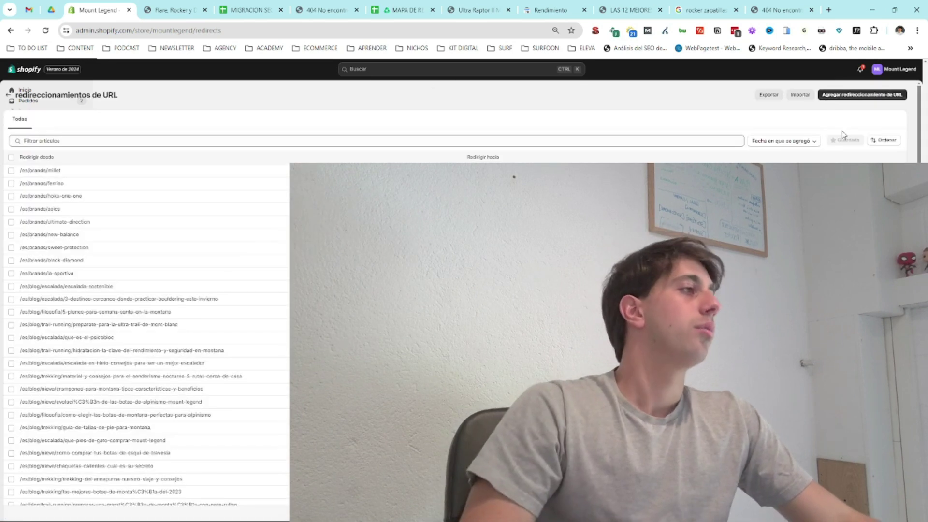
pyautogui.click(848, 94)
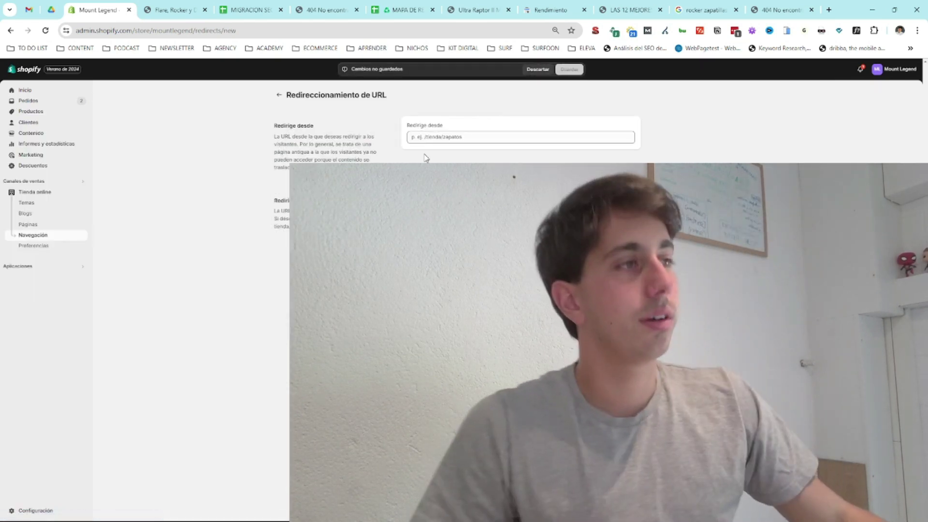
pyautogui.click(431, 139)
pyautogui.write('/blogs/trail-running/flare-rocker-y-drop-de-las-zapatillas-de-trail-running-y-otros-palabras')
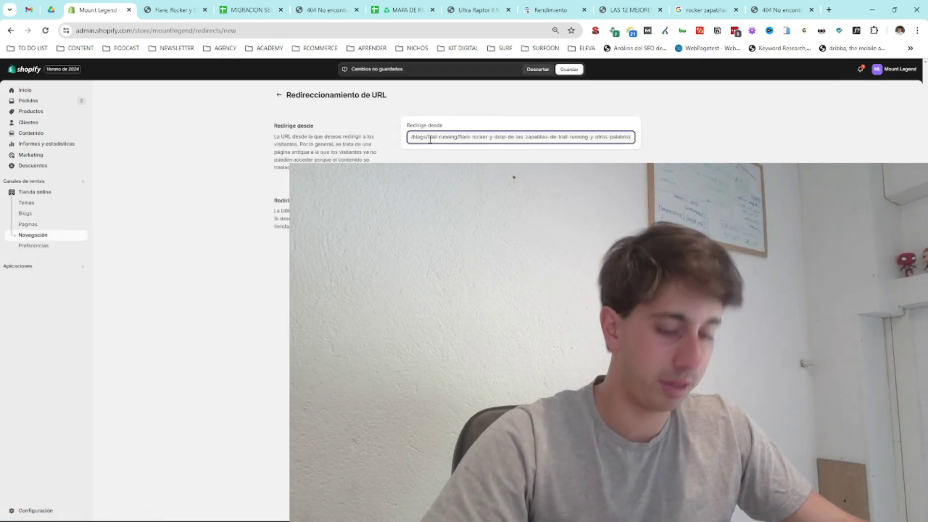
pyautogui.hotkey('ctrl', 'z')
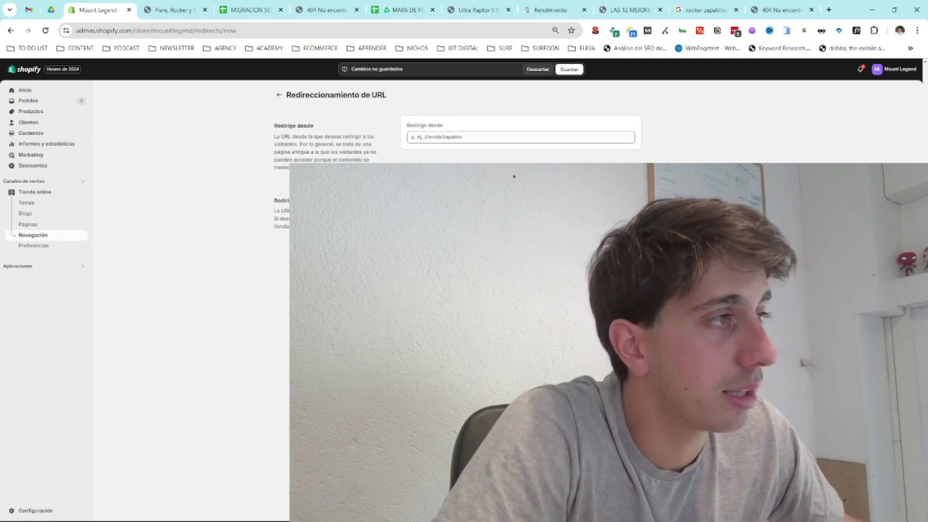
# Copy the article's old URL from its 404 page, enter its /es/blog/trail-running/ path as the redirect source, and save the redirect.
pyautogui.click(326, 4)
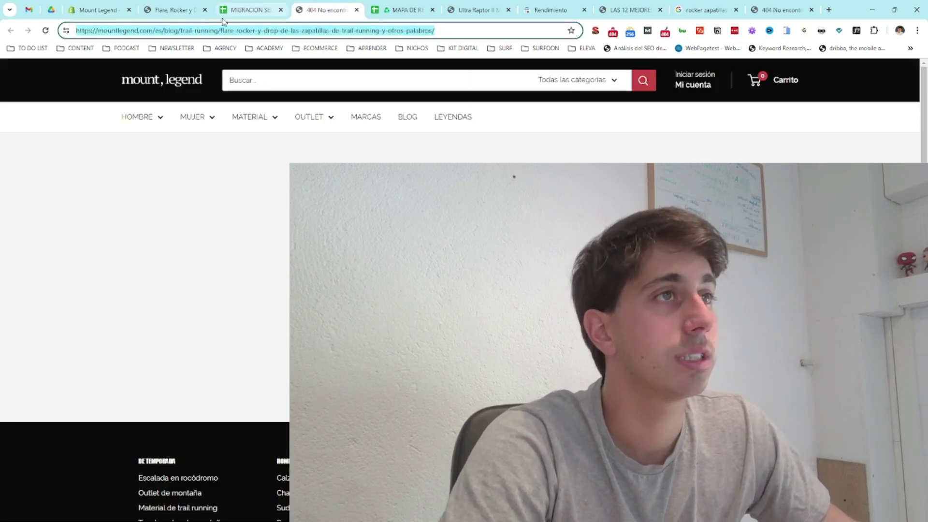
pyautogui.click(553, 10)
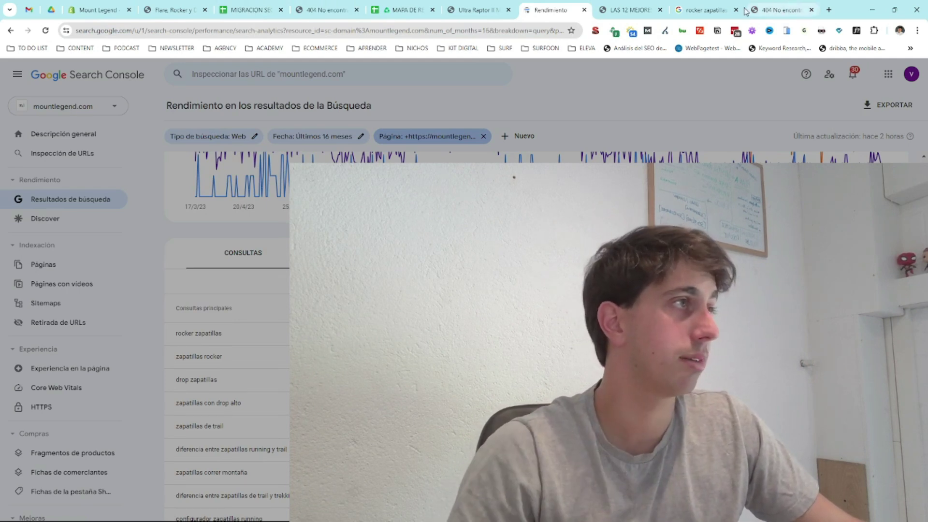
pyautogui.click(99, 9)
pyautogui.click(454, 137)
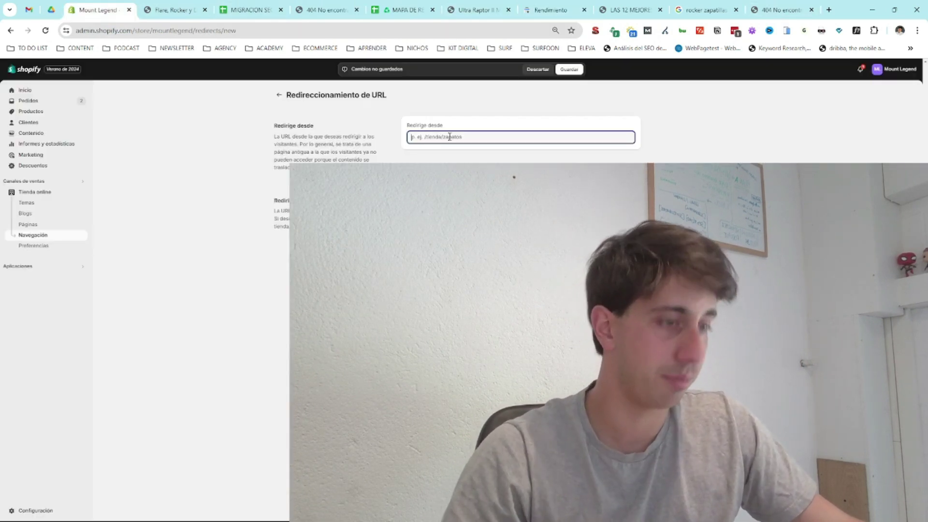
pyautogui.write('/blog/trail-running/flare-rocker-y-drop-de-las-zapatillas-de-trail-running-y-otros-palabros/')
pyautogui.press('Return')
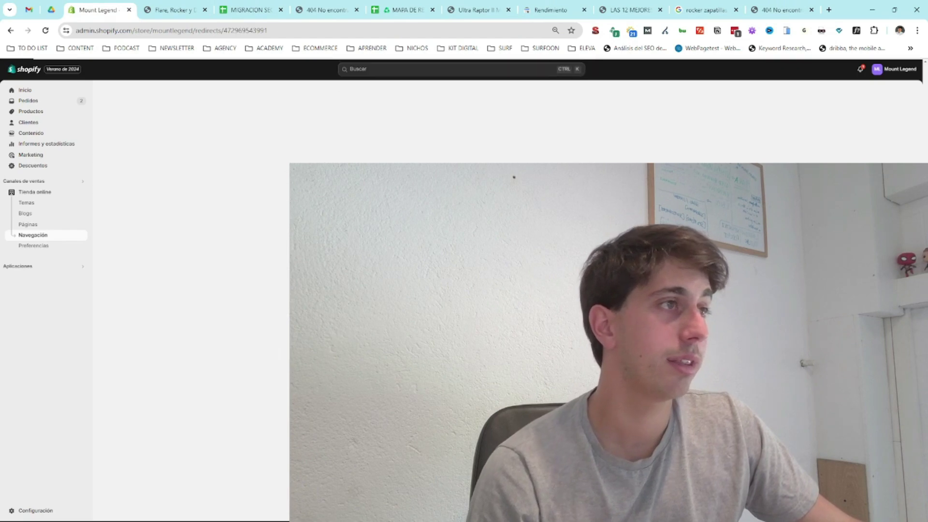
# Test the redirect by opening the article's old URL in a new browser tab and inspecting its status codes with Redirect Path.
pyautogui.click(175, 6)
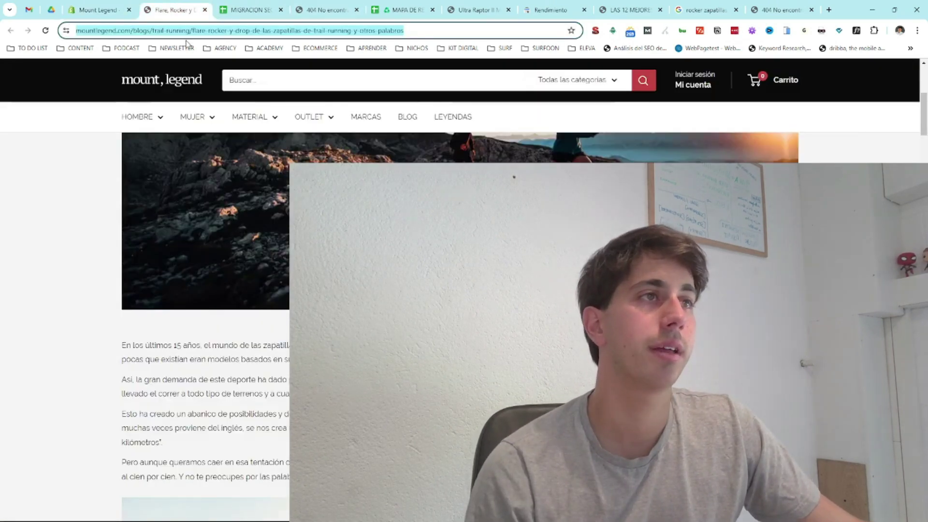
pyautogui.click(560, 7)
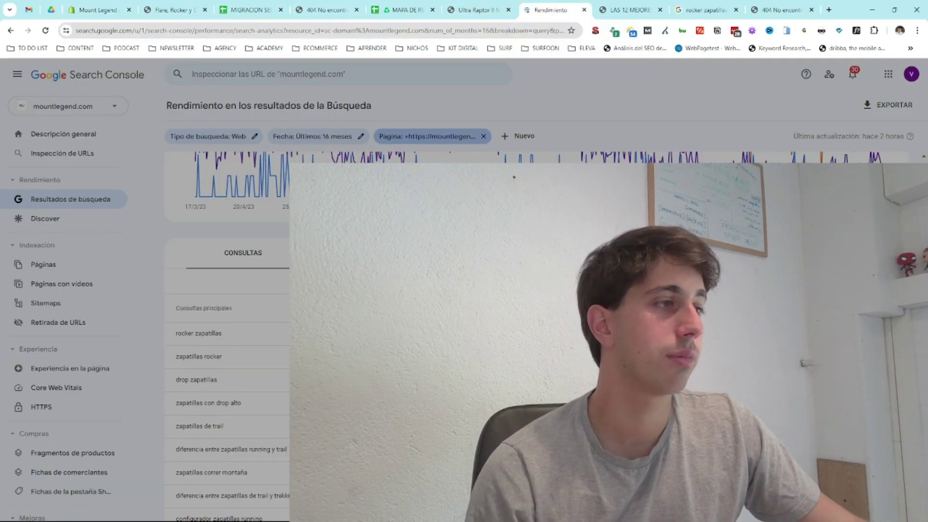
pyautogui.click(829, 9)
pyautogui.write('mountlegend.com/blogs/trail-running/flare-rocker-y-drop-de-las-zapatillas-de-trail-running-y-otros-palabros')
pyautogui.press('Return')
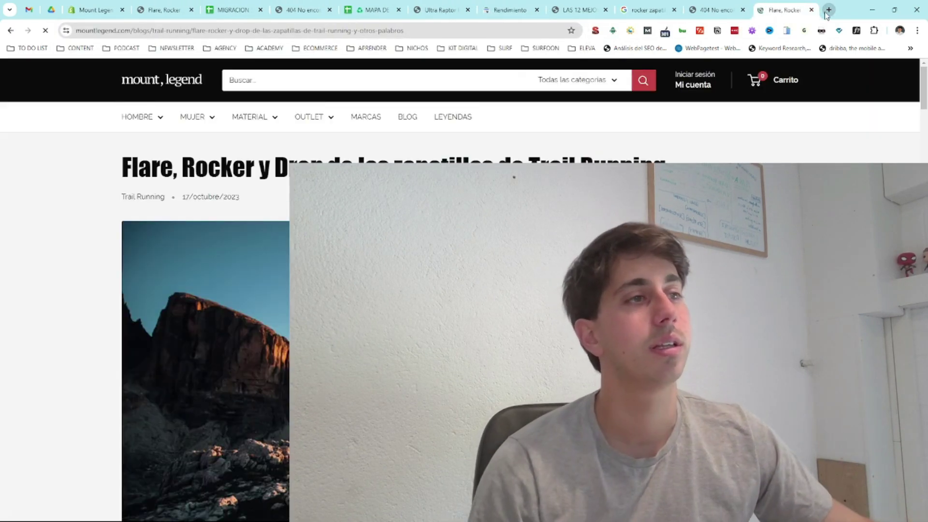
pyautogui.click(666, 31)
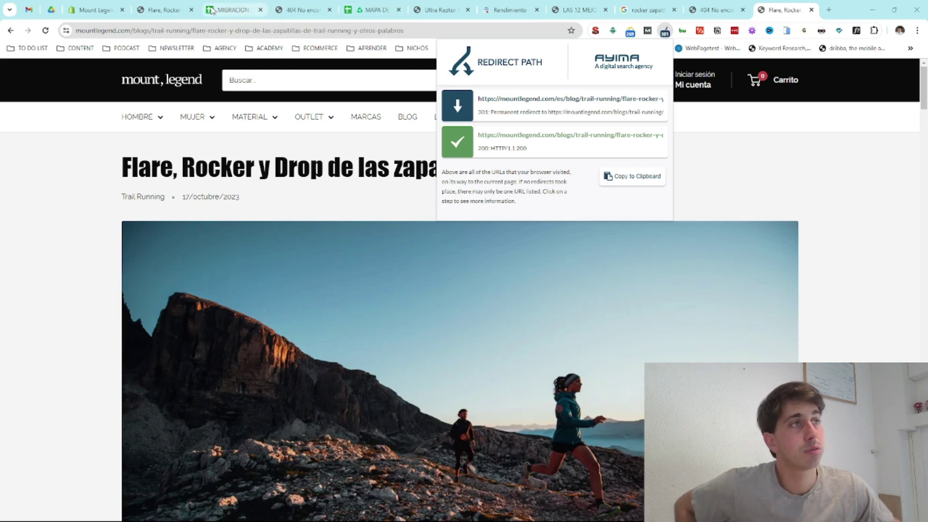
# In Google Search Console, remove the page filter from the 16-month performance report and list the results by page.
pyautogui.click(529, 10)
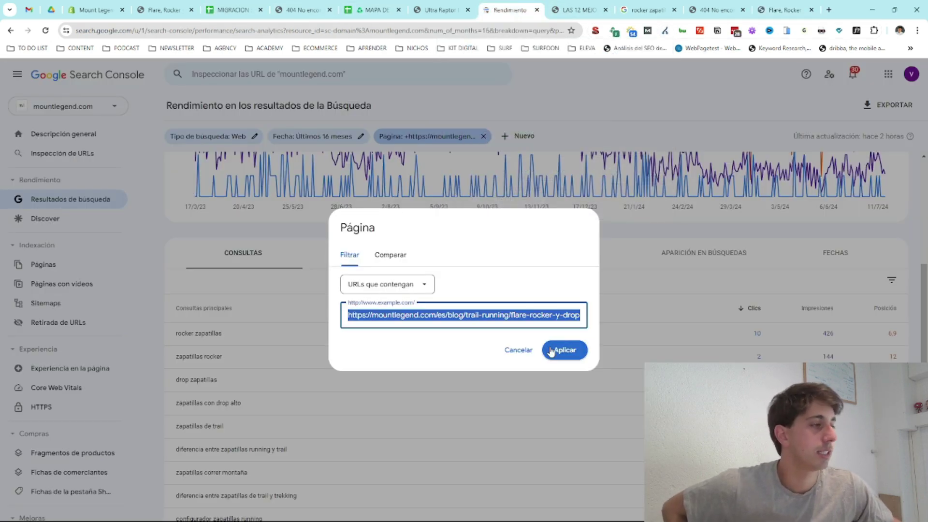
pyautogui.click(518, 350)
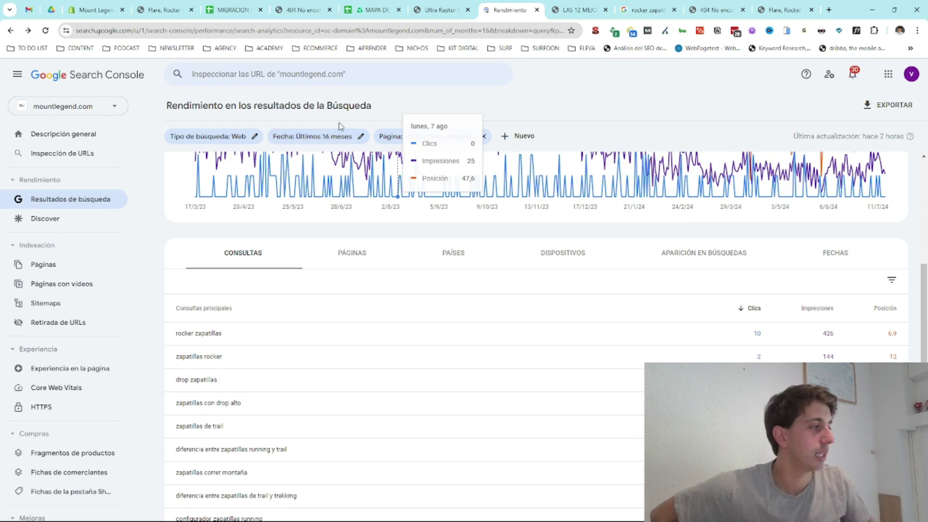
pyautogui.scroll(-2, 433, 269)
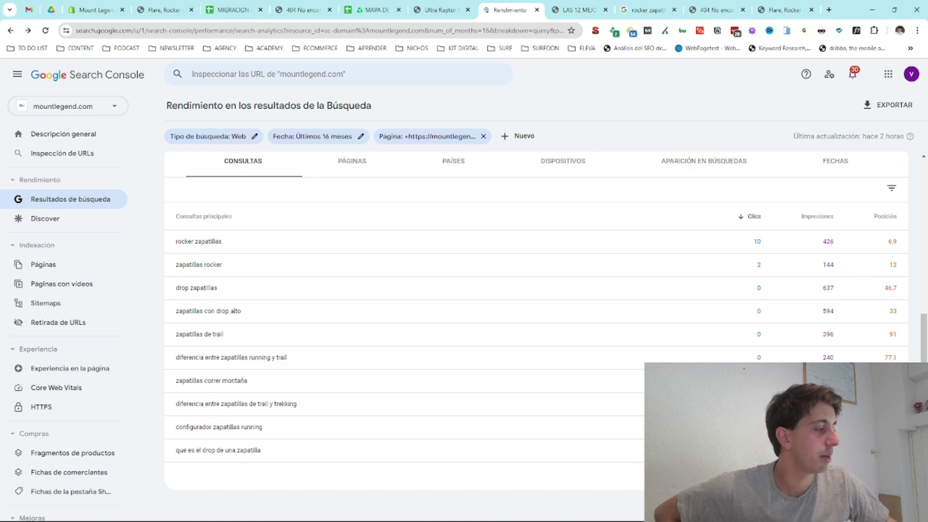
pyautogui.click(483, 136)
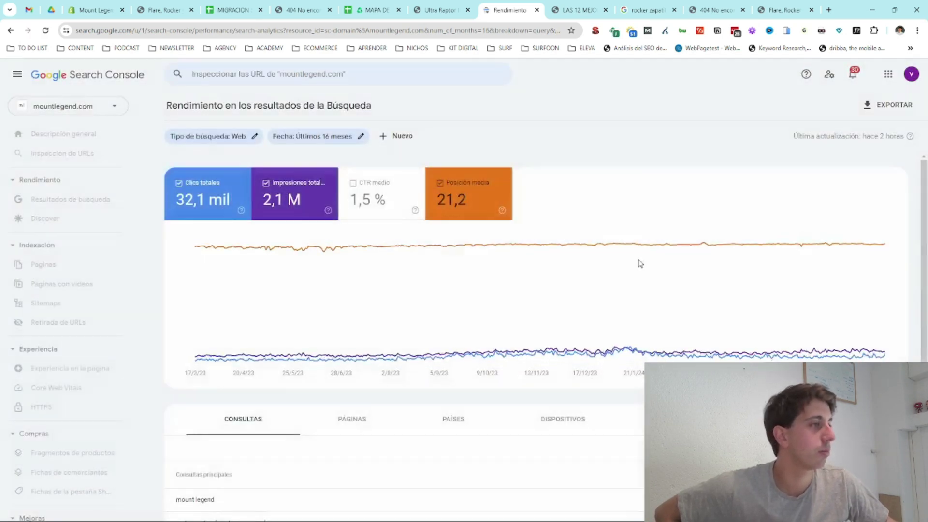
pyautogui.scroll(-5, 679, 306)
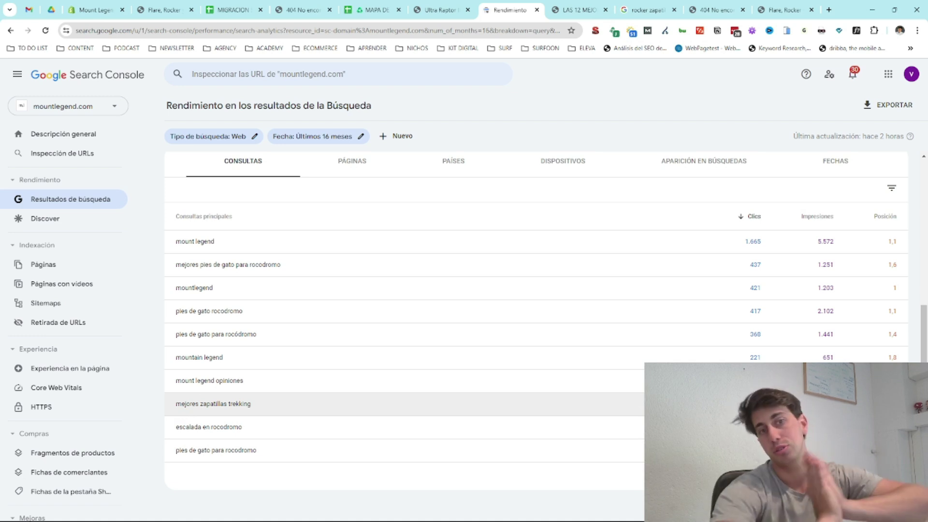
pyautogui.click(337, 166)
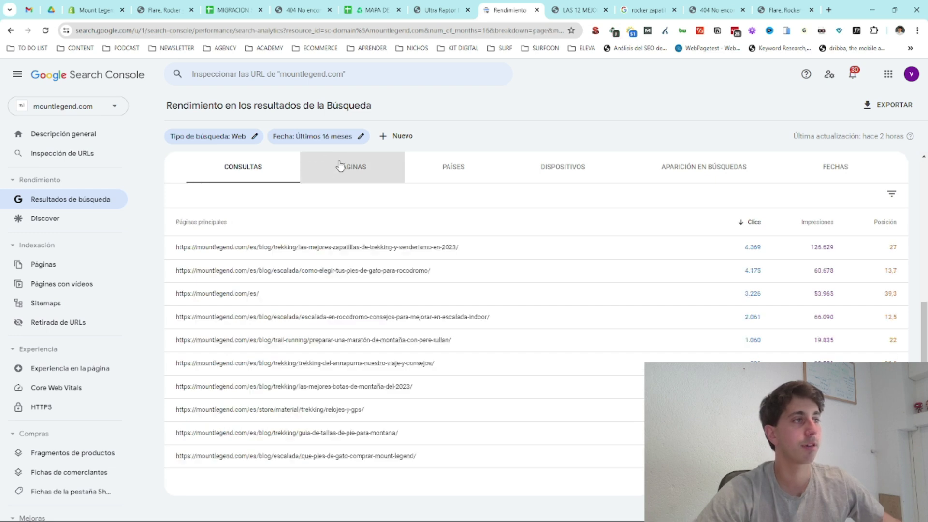
# Switch to the MAPA DE REDIRECCIONES NEW spreadsheet and review its basics, migration phases, redirect template and Screaming URL sheets.
pyautogui.click(233, 5)
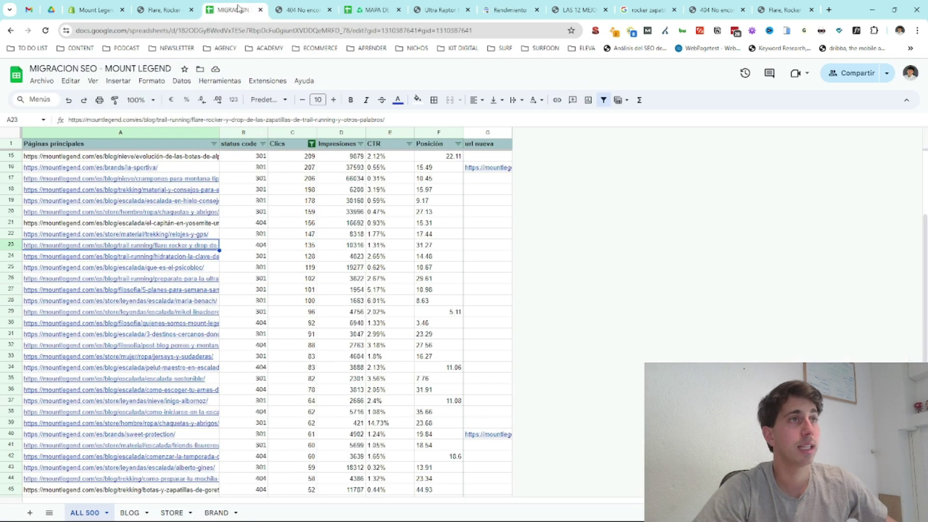
pyautogui.moveTo(372, 9); pyautogui.dragTo(215, 19)
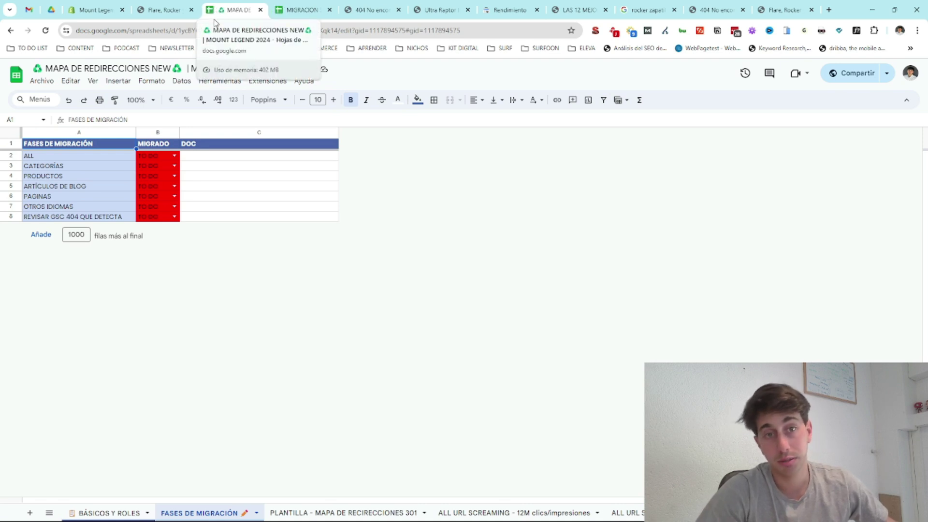
pyautogui.click(116, 514)
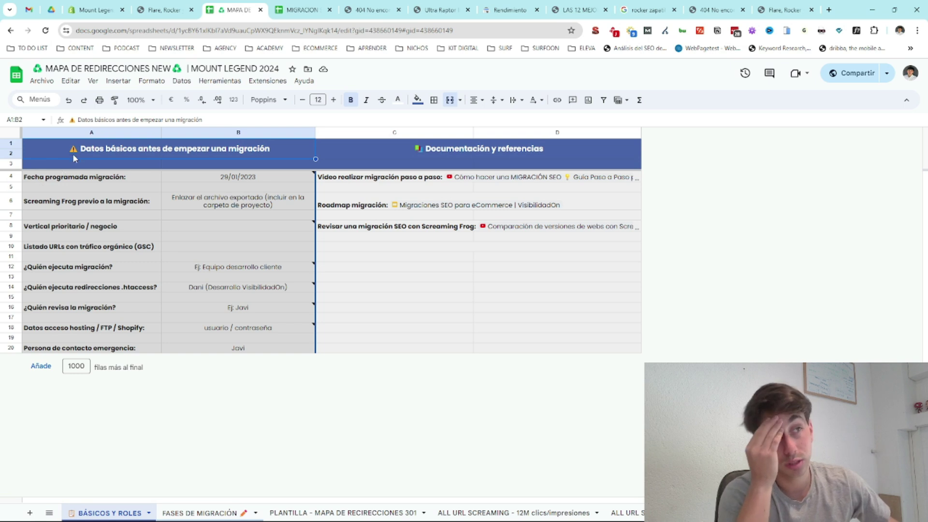
pyautogui.click(186, 513)
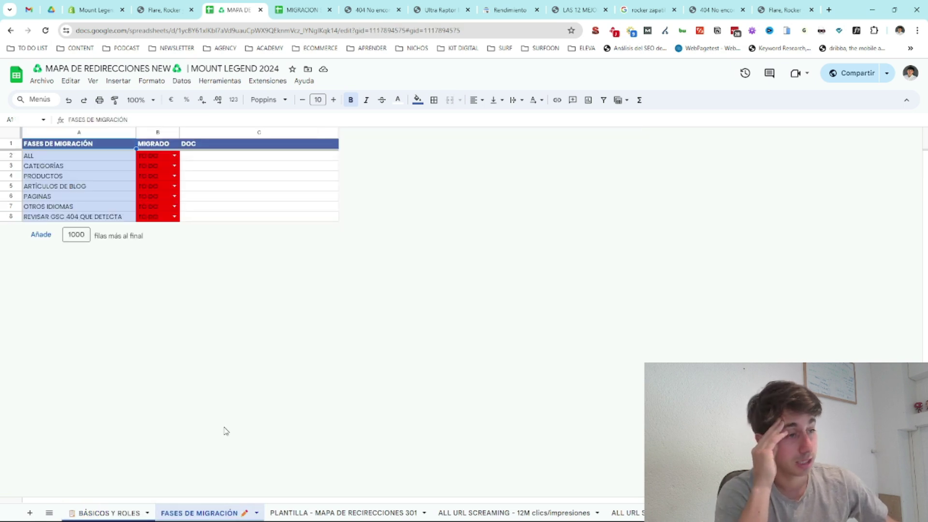
pyautogui.click(319, 513)
pyautogui.click(499, 514)
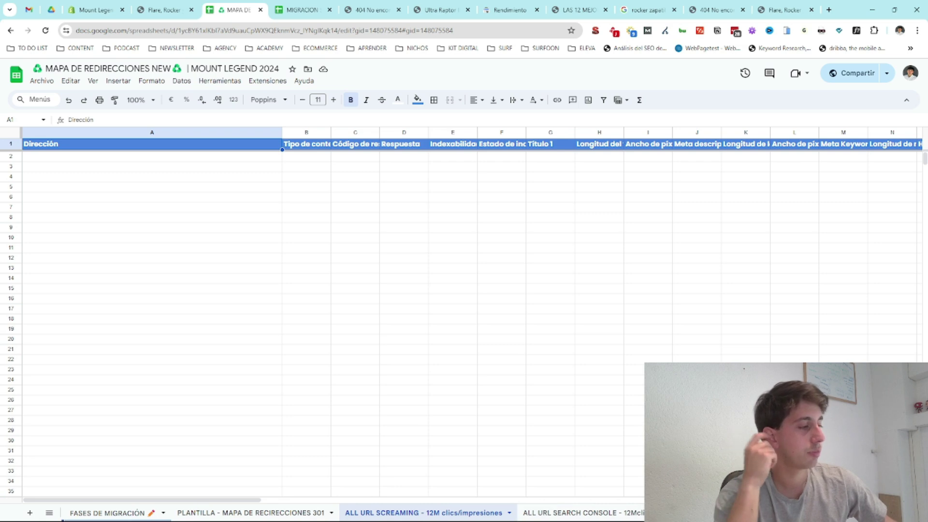
pyautogui.hotkey('ctrl', 'pagedown')
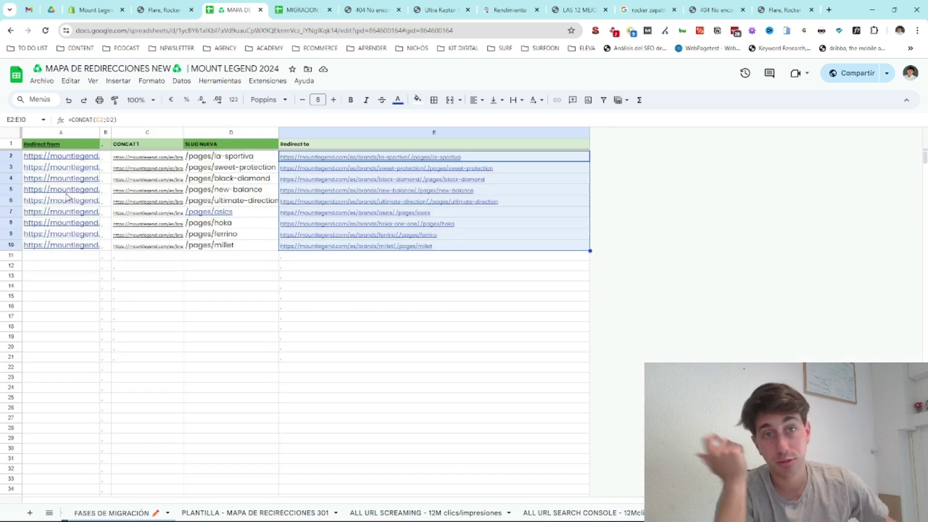
pyautogui.moveTo(67, 195)
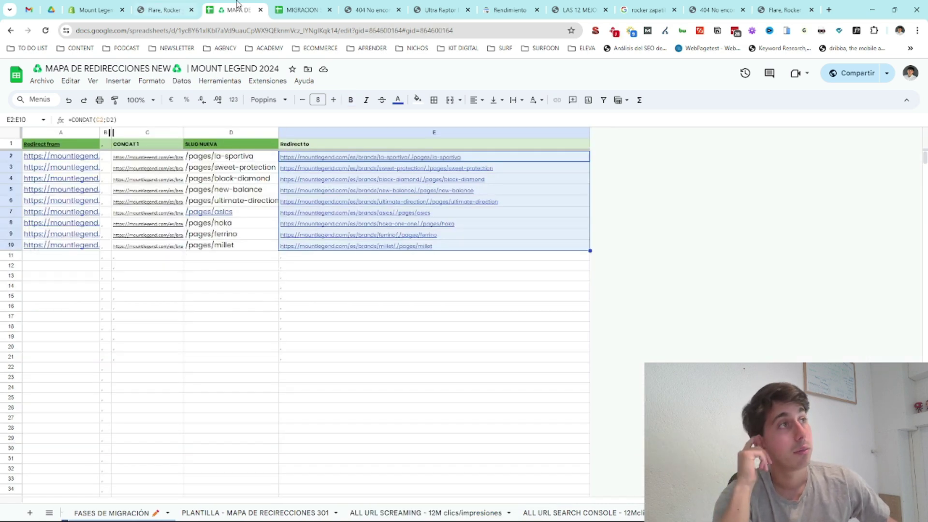
pyautogui.moveTo(306, 166)
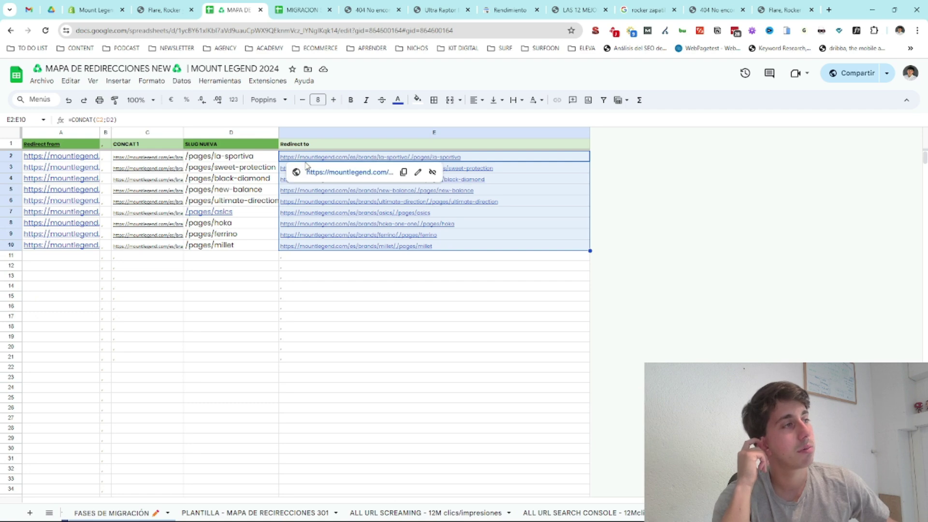
pyautogui.moveTo(288, 12)
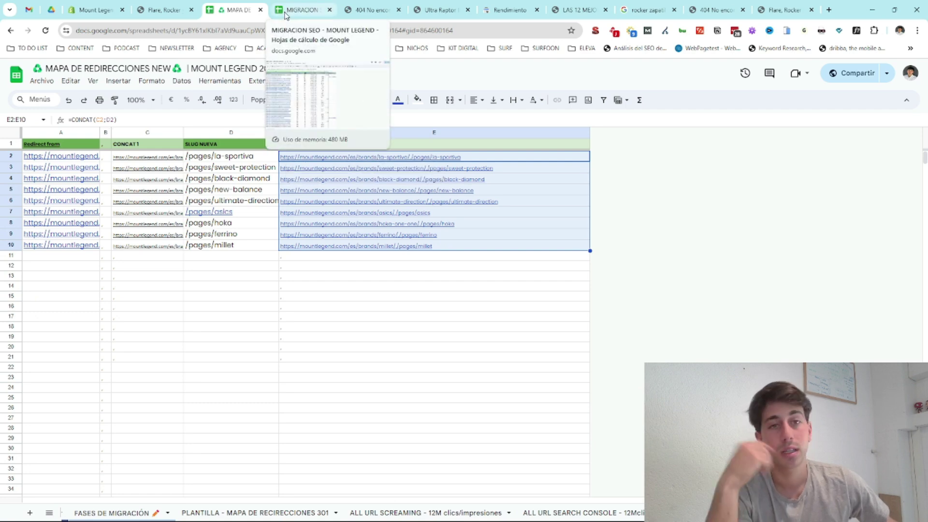
# Switch to the MIGRACION SEO spreadsheet and look through its BLOG, STORE and BRAND sheets.
pyautogui.click(314, 10)
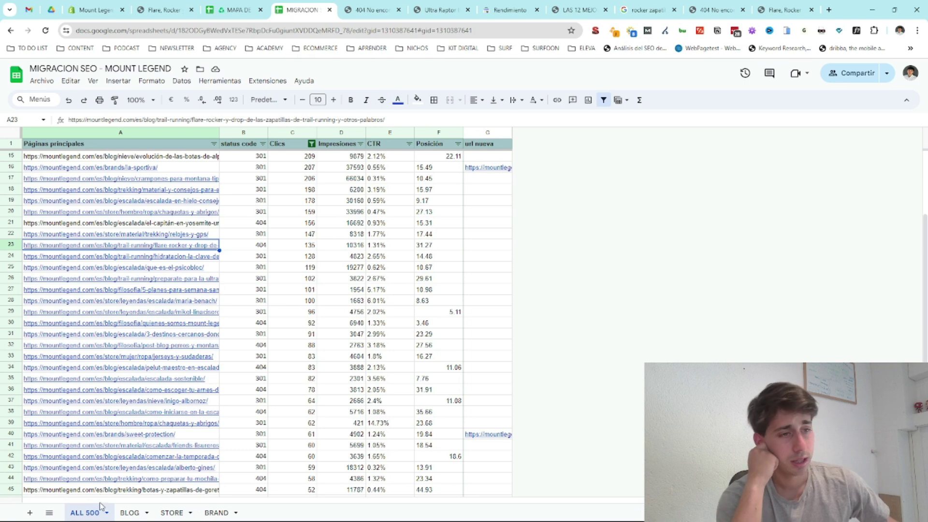
pyautogui.click(130, 513)
pyautogui.click(173, 514)
pyautogui.click(213, 514)
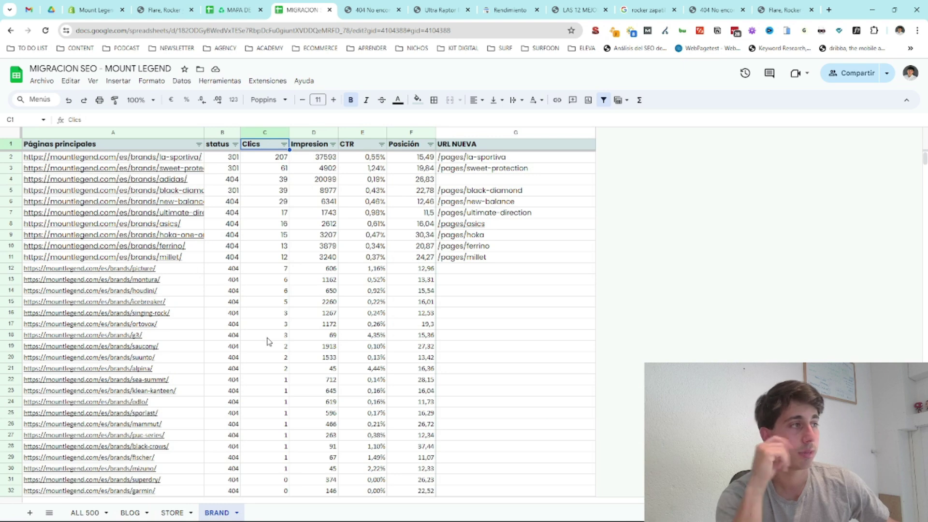
# Reapply the Clics column filter on the BRAND sheet and look through the listed brand URLs.
pyautogui.click(284, 145)
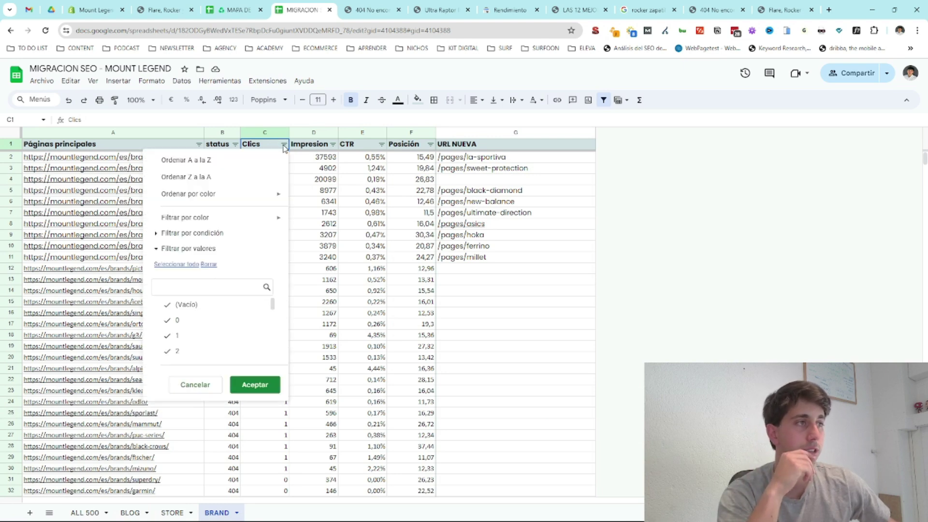
pyautogui.click(239, 385)
pyautogui.scroll(-6, 188, 271)
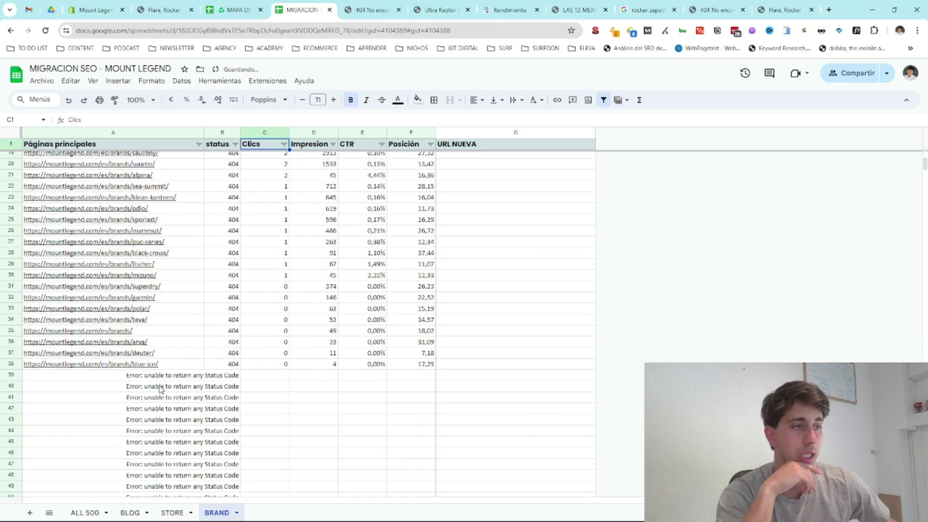
# Clear the status column cells B39:B1001 below the last brand URL on the BRAND sheet.
pyautogui.click(232, 375)
pyautogui.hotkey('ctrl', 'shift', 'Down')
pyautogui.press('Delete')
pyautogui.scroll(20, 240, 374)
pyautogui.scroll(12, 580, 426)
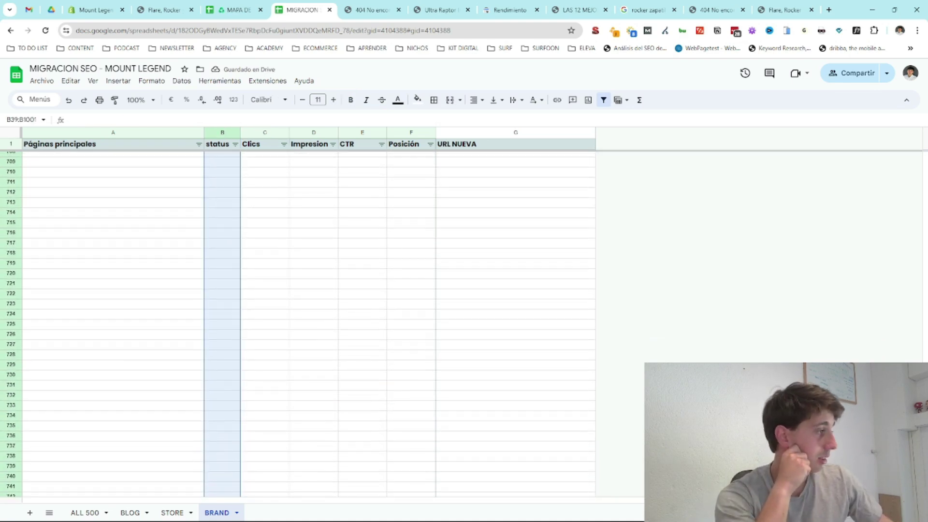
pyautogui.scroll(20, 237, 281)
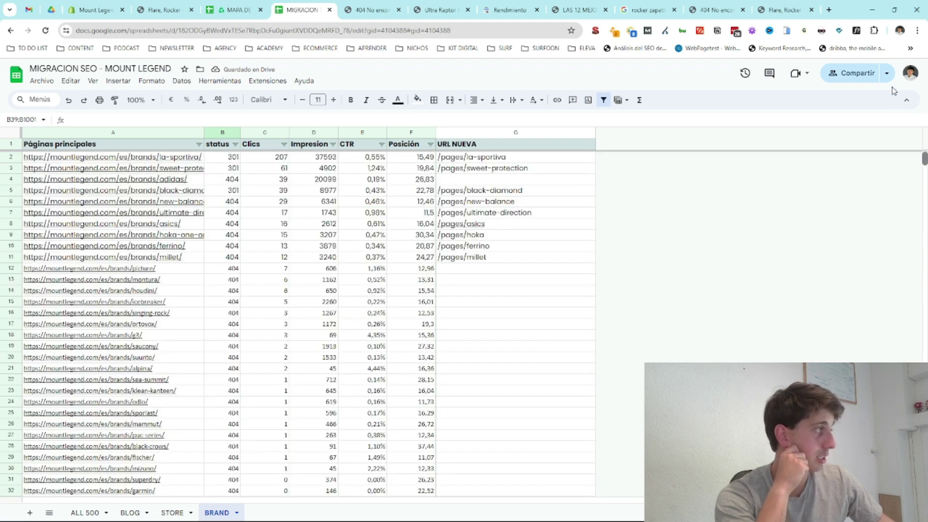
# Switch to the Mount Legend store, open its Marcas page and compare the listed brands with the BRAND sheet.
pyautogui.moveTo(120, 268); pyautogui.dragTo(145, 301)
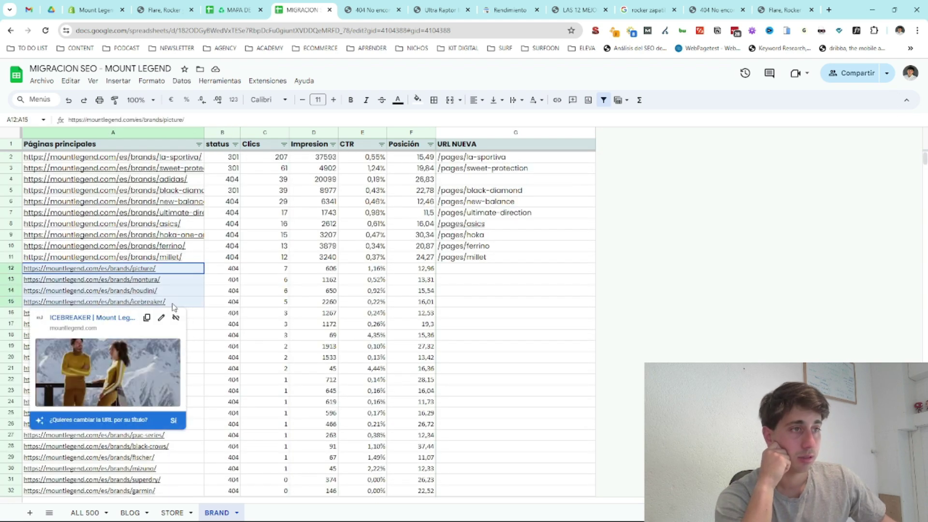
pyautogui.click(226, 312)
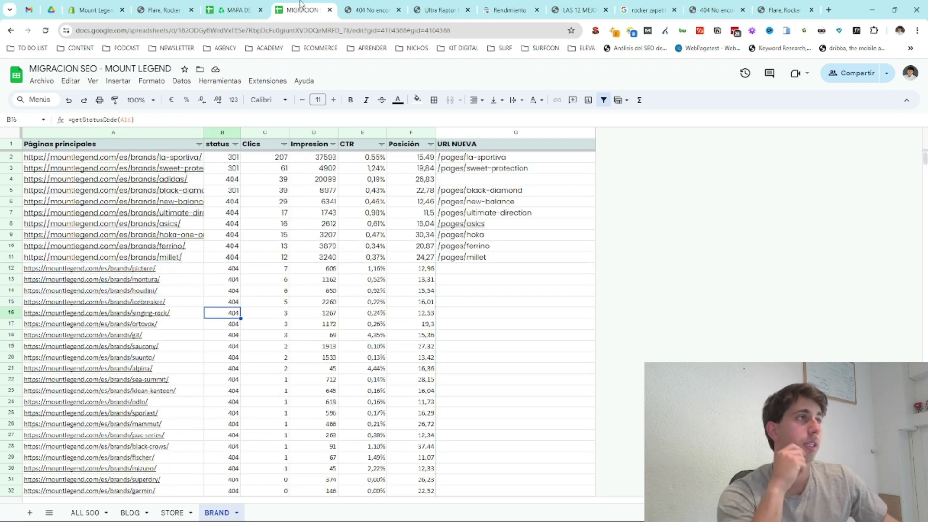
pyautogui.click(149, 10)
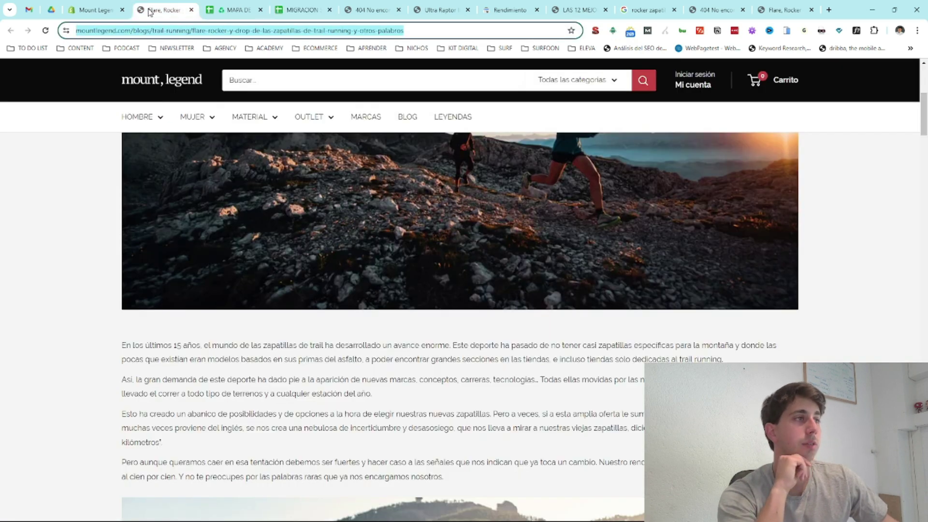
pyautogui.click(365, 118)
pyautogui.scroll(-4, 588, 299)
pyautogui.scroll(-3, 588, 299)
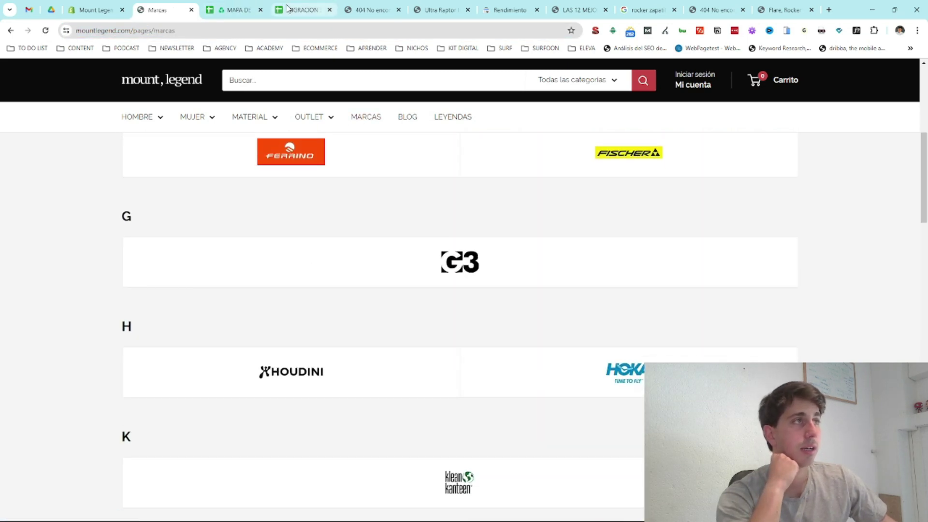
pyautogui.click(300, 9)
pyautogui.click(157, 10)
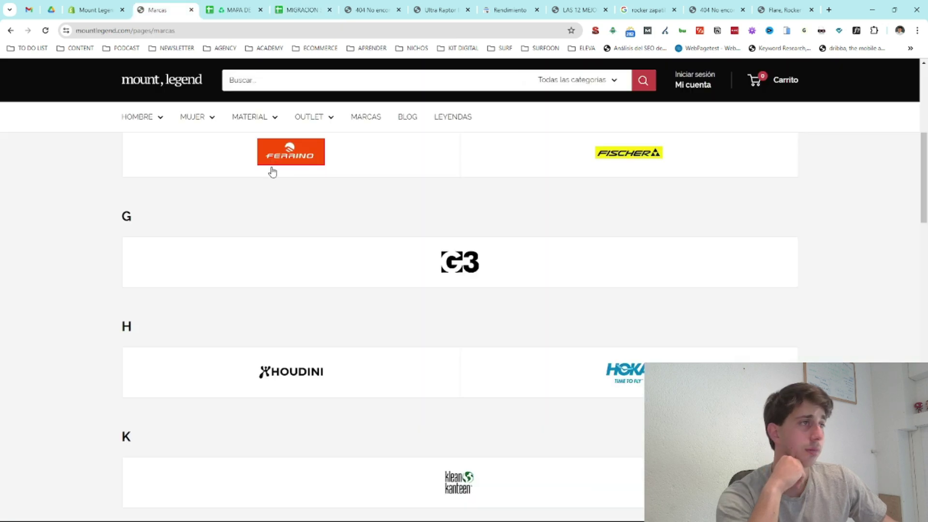
# Copy the G3 brand link from the Marcas page and enter it as /pages/g3 in cell G16 of the BRAND sheet.
pyautogui.rightClick(465, 260)
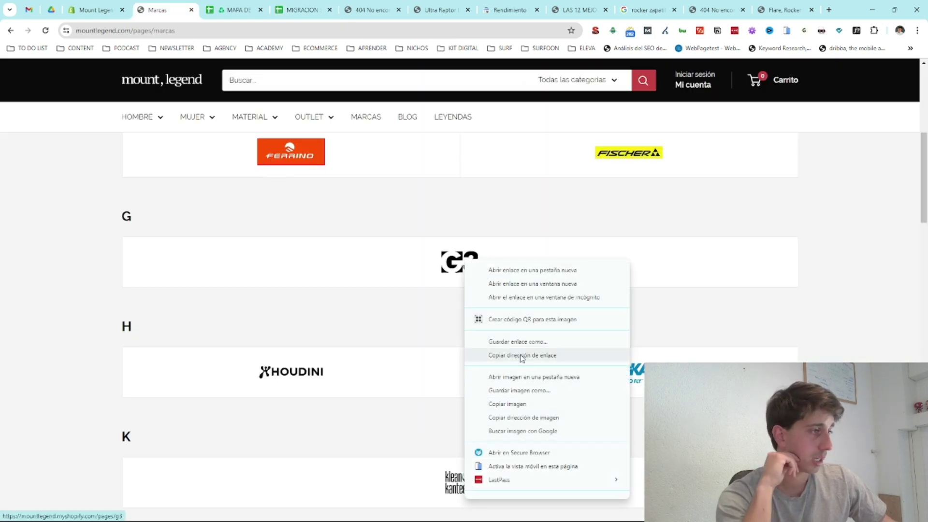
pyautogui.click(521, 356)
pyautogui.click(283, 6)
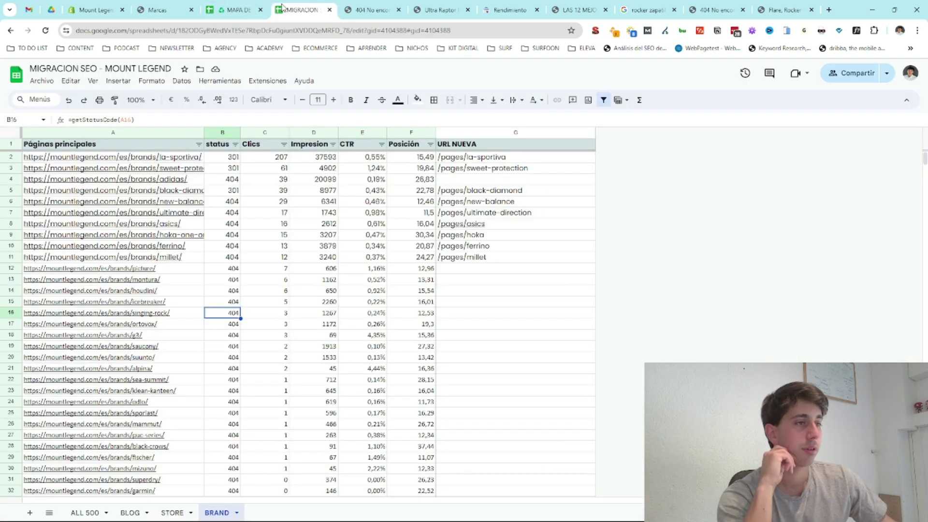
pyautogui.click(475, 313)
pyautogui.write('https://mountlegend.myshopify.com/pages/g3')
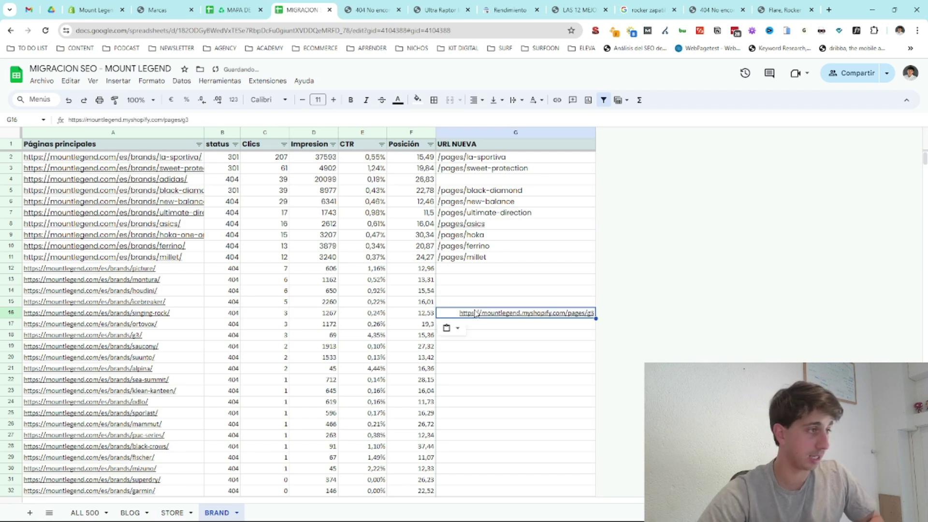
pyautogui.moveTo(566, 313); pyautogui.dragTo(456, 313)
pyautogui.press('BackSpace')
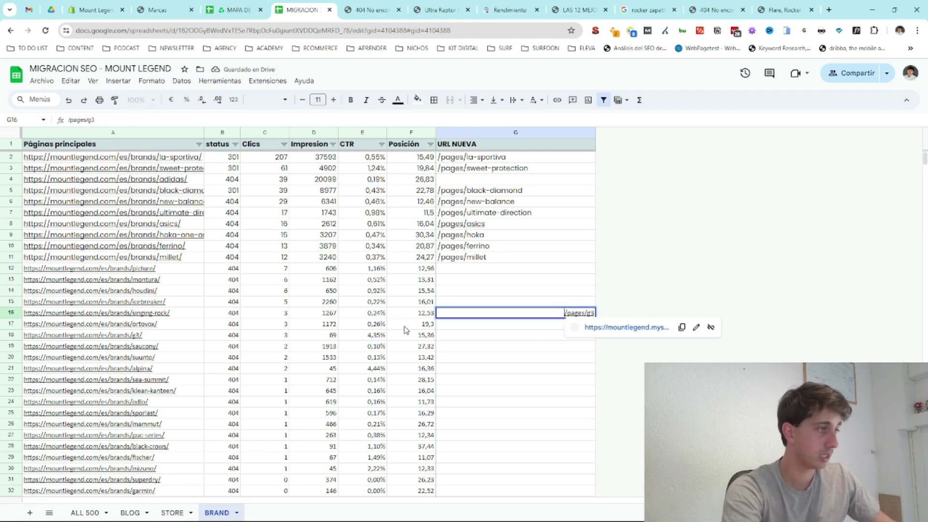
# Apply the formatting of the /pages/millet cell to the URL NUEVA cells below it.
pyautogui.click(445, 257)
pyautogui.hotkey('ctrl', 'c')
pyautogui.click(543, 321)
pyautogui.hotkey('ctrl', 'v')
pyautogui.click(471, 250)
pyautogui.hotkey('ctrl', 'c')
pyautogui.moveTo(456, 264); pyautogui.dragTo(482, 350)
pyautogui.hotkey('ctrl', 'v')
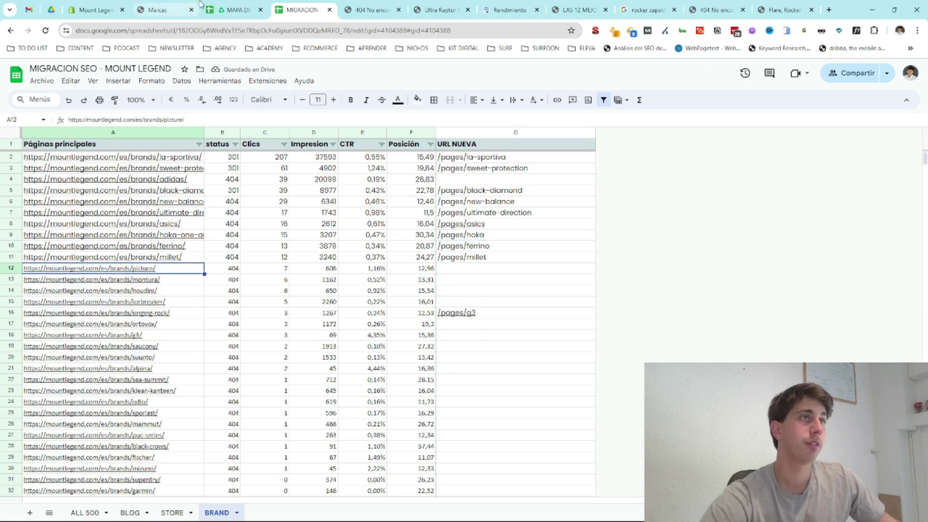
# Copy the Picture brand link from the Marcas page and enter it as /pages/picture in URL NUEVA for the picture row.
pyautogui.click(157, 9)
pyautogui.scroll(-15, 488, 283)
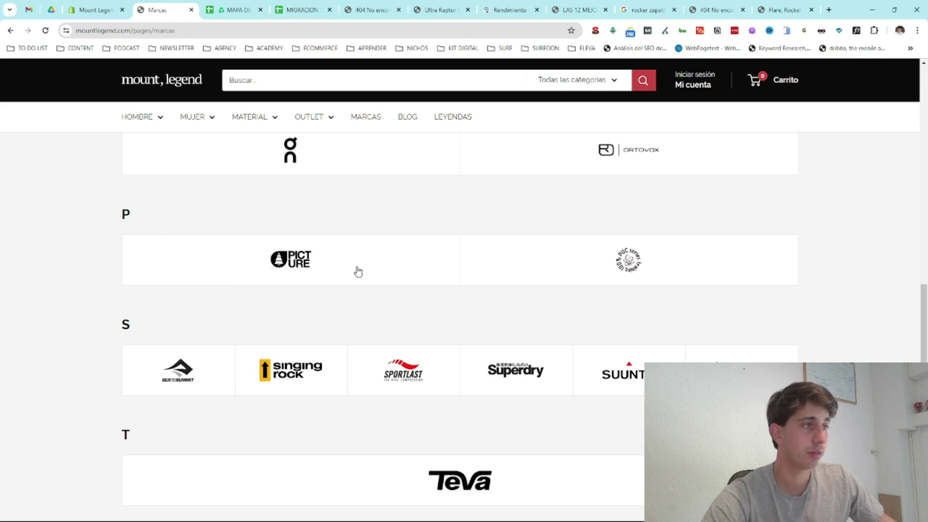
pyautogui.rightClick(304, 260)
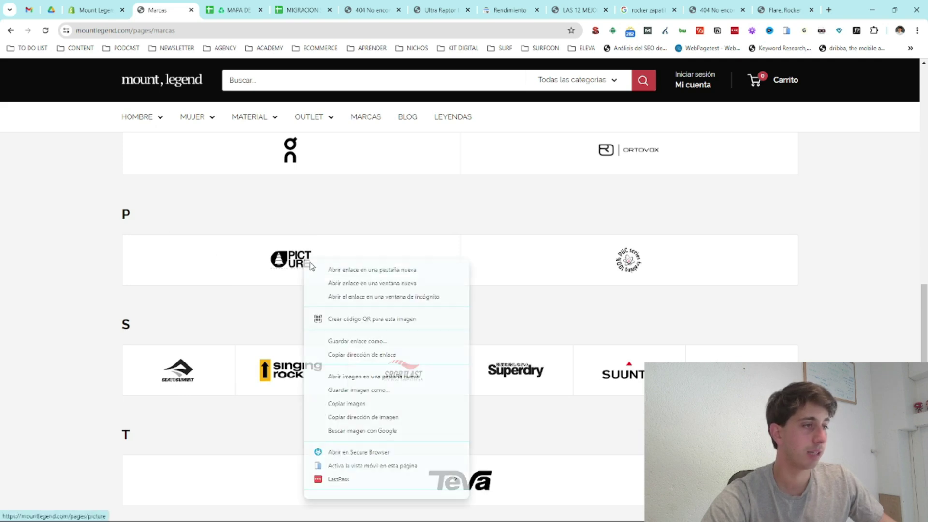
pyautogui.click(377, 358)
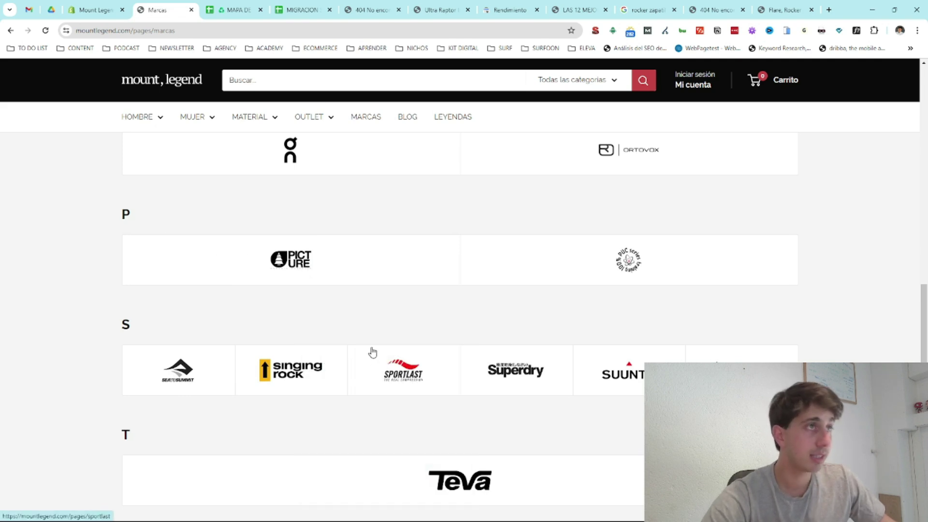
pyautogui.click(283, 6)
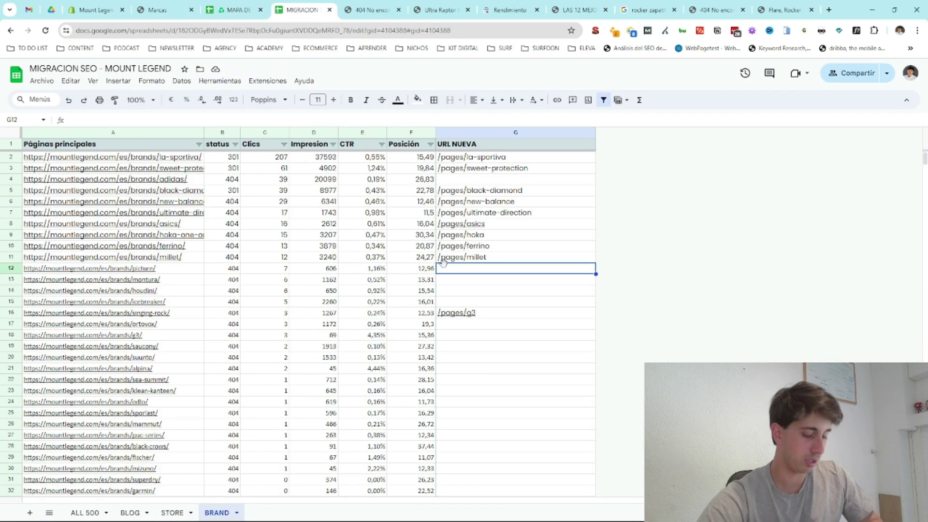
pyautogui.hotkey('ctrl', 'v')
pyautogui.doubleClick(535, 268)
pyautogui.moveTo(534, 268); pyautogui.dragTo(437, 269)
pyautogui.press('BackSpace')
pyautogui.press('Return')
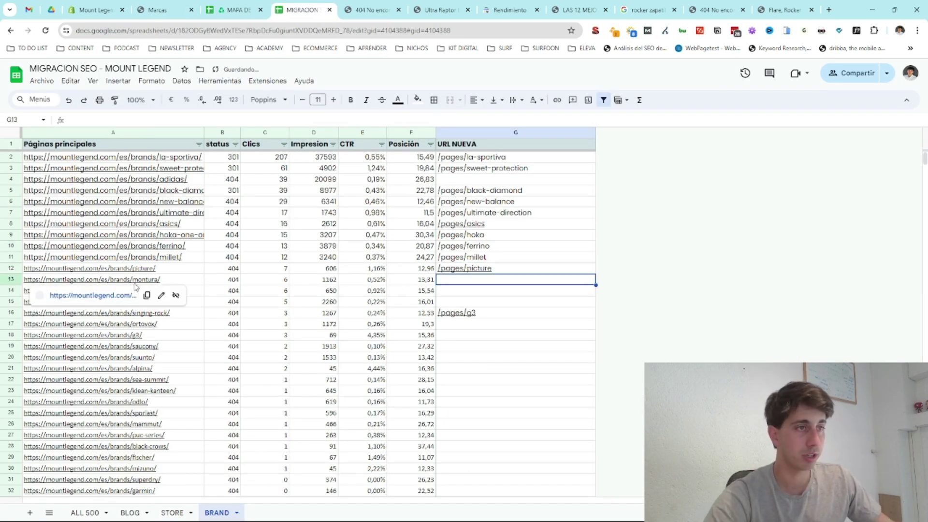
# Look for the Montura brand on the Marcas page and check the montura and houdini rows on the BRAND sheet.
pyautogui.click(137, 280)
pyautogui.click(160, 10)
pyautogui.scroll(-5, 378, 283)
pyautogui.scroll(8, 376, 280)
pyautogui.scroll(3, 377, 280)
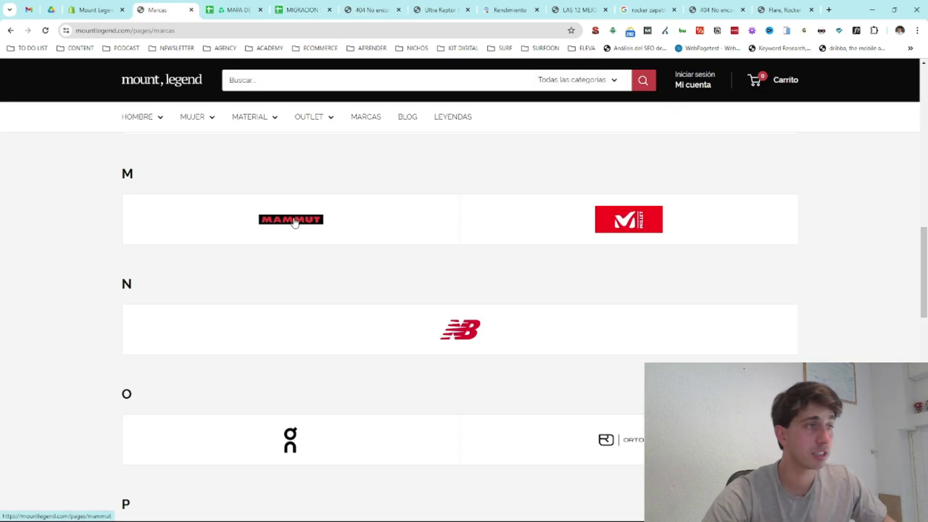
pyautogui.scroll(1, 600, 233)
pyautogui.scroll(3, 599, 233)
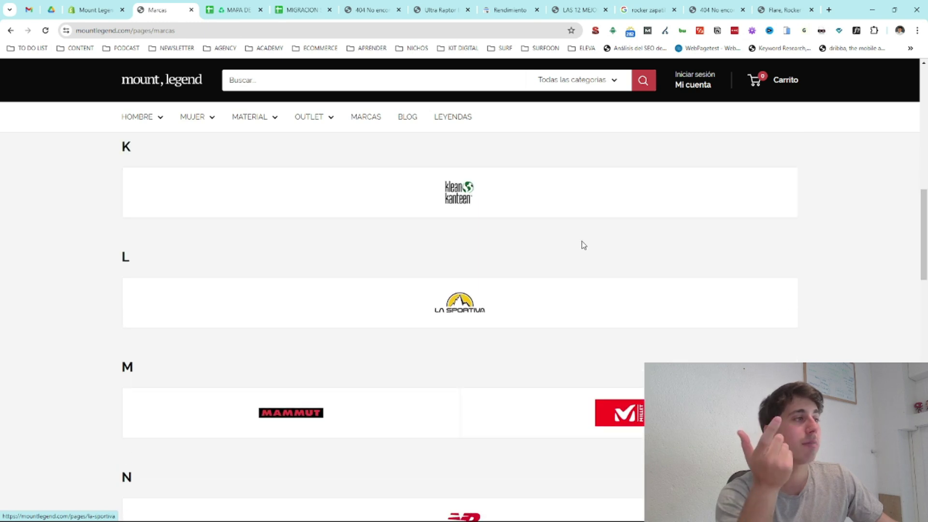
pyautogui.click(230, 9)
pyautogui.click(318, 9)
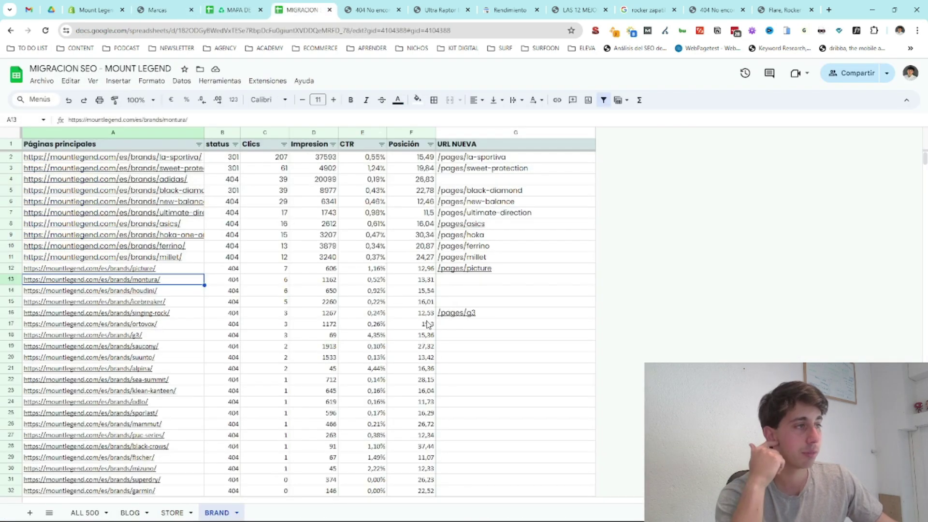
pyautogui.click(174, 292)
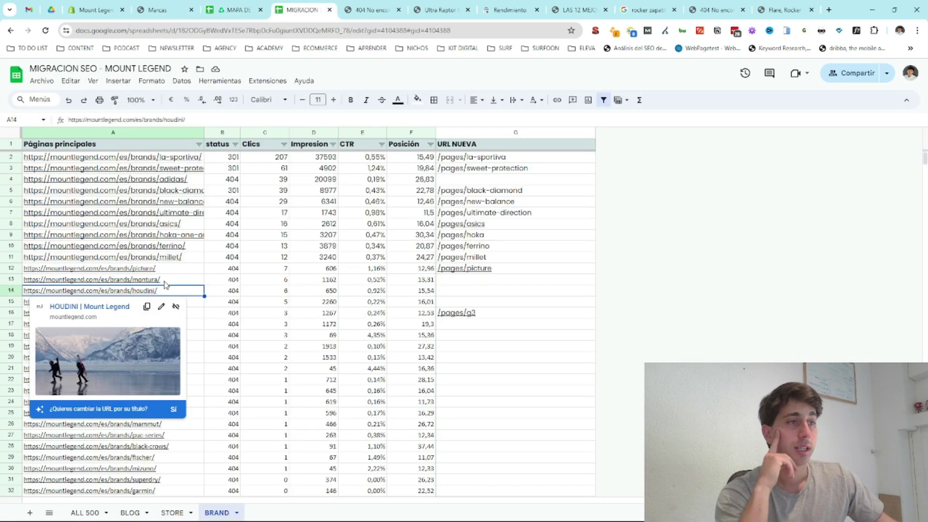
pyautogui.click(286, 292)
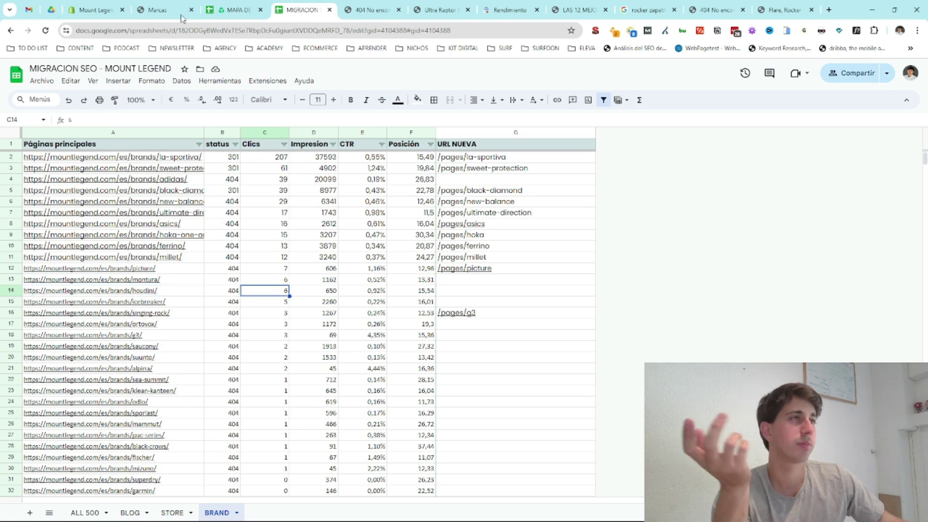
# Find the Houdini brand on the Marcas page and copy its link address.
pyautogui.click(145, 10)
pyautogui.scroll(-10, 445, 354)
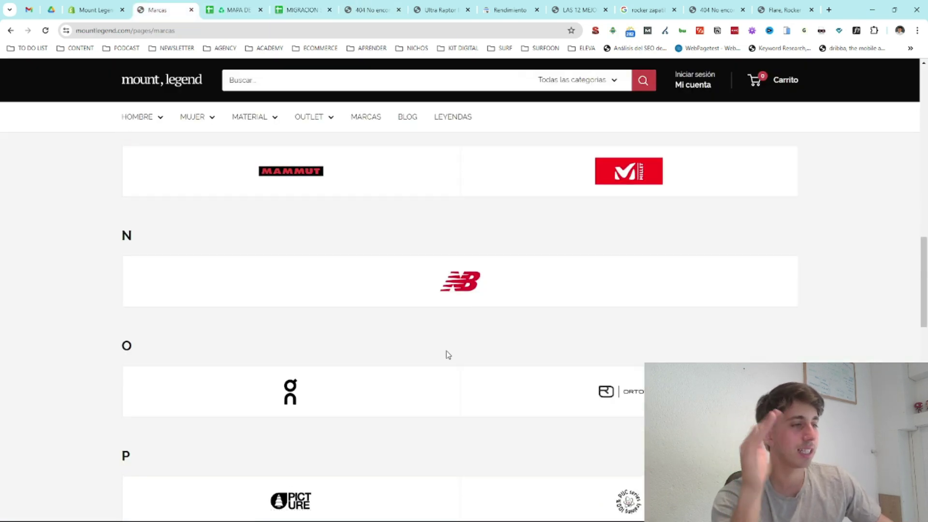
pyautogui.scroll(5, 442, 352)
pyautogui.scroll(10, 440, 352)
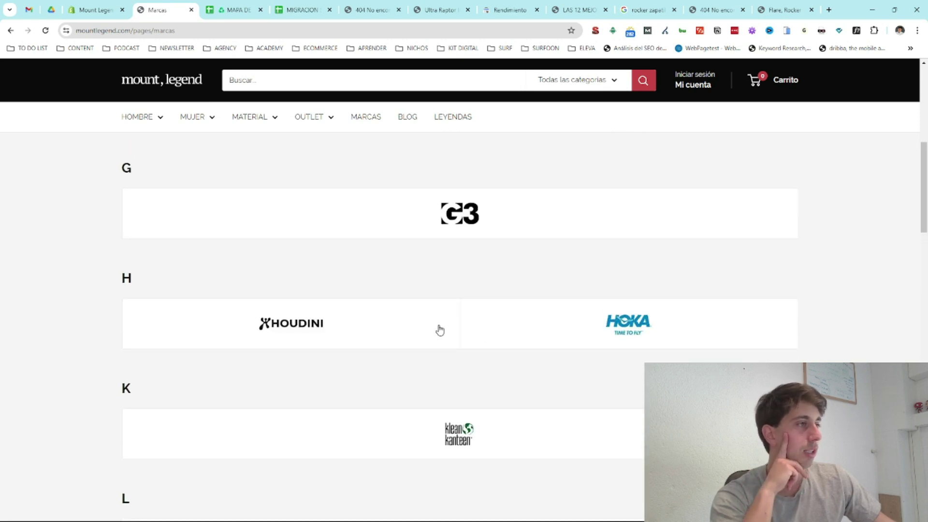
pyautogui.rightClick(292, 332)
pyautogui.click(356, 162)
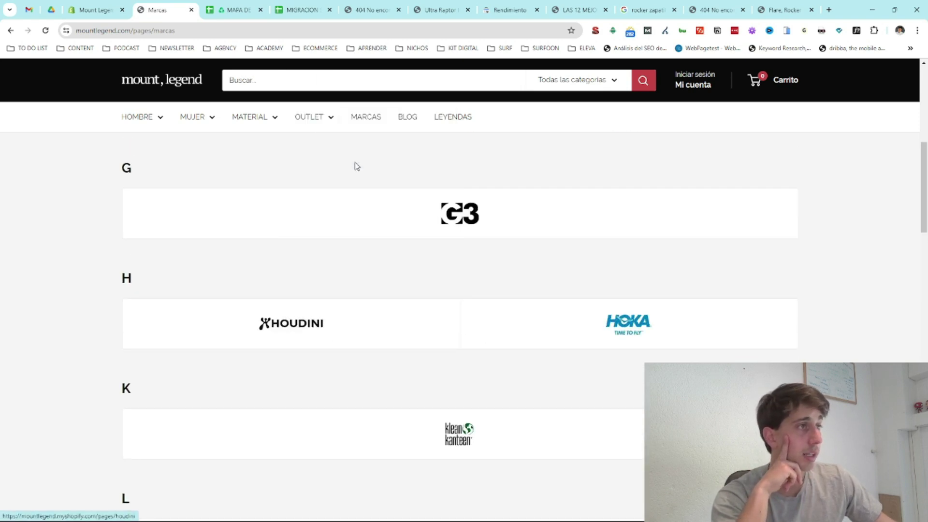
# On the BRAND sheet, paste the Houdini link into URL NUEVA for the houdini row and shorten it to /pages/houdini.
pyautogui.click(237, 9)
pyautogui.click(281, 5)
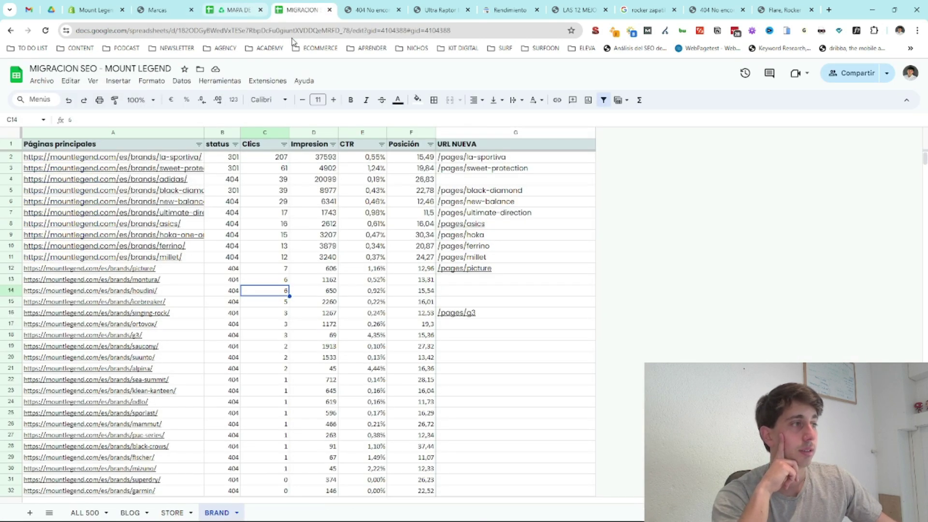
pyautogui.click(458, 291)
pyautogui.write('https://mountlegend.myshopify.com/pages/houdini')
pyautogui.doubleClick(462, 292)
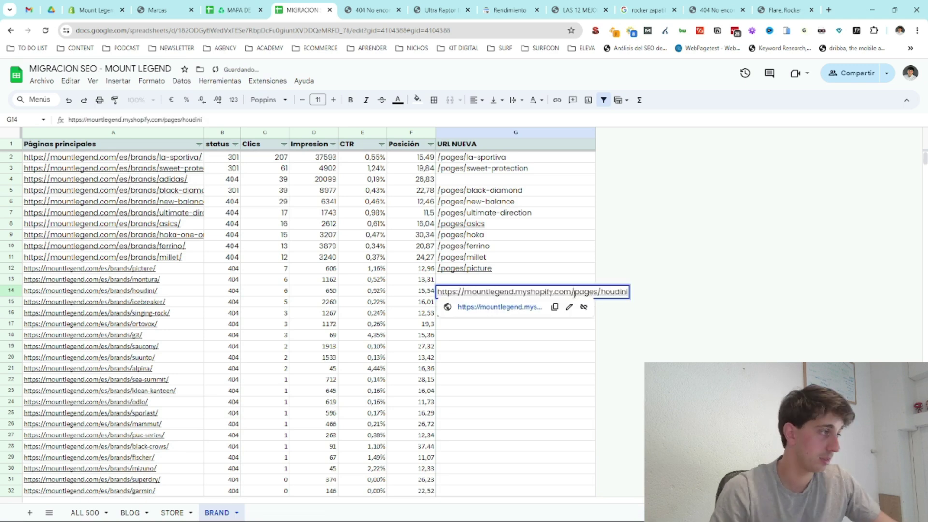
pyautogui.moveTo(571, 291); pyautogui.dragTo(432, 297)
pyautogui.press('Return')
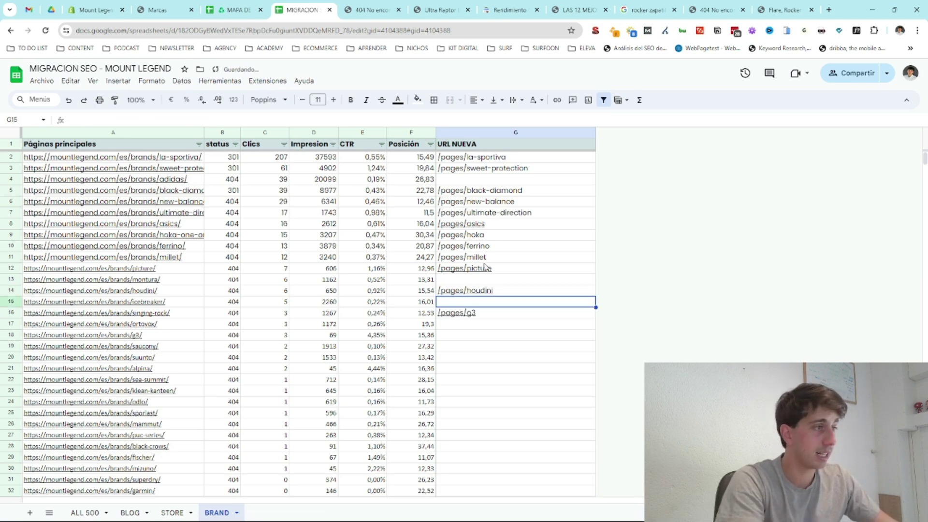
# Filter the Clics column to hide the brand URLs with 0 clicks.
pyautogui.scroll(-5, 289, 337)
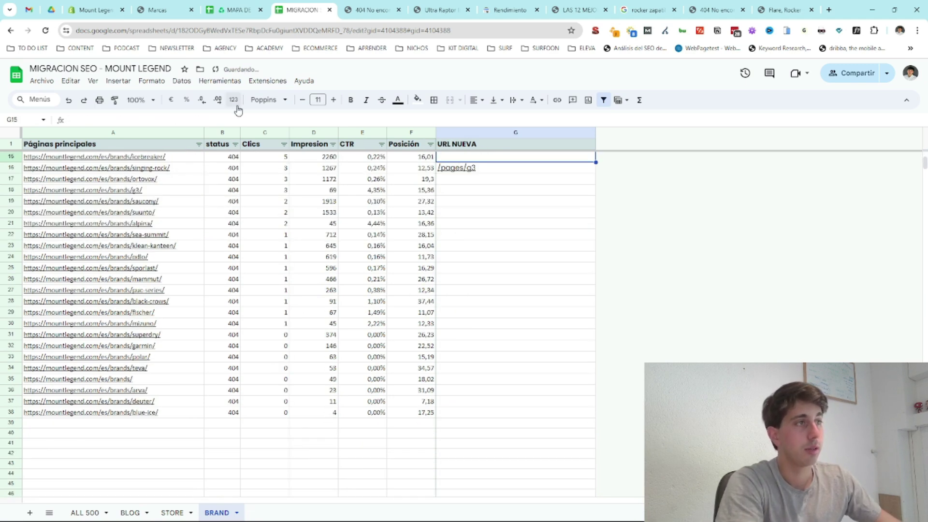
pyautogui.click(284, 144)
pyautogui.click(212, 320)
pyautogui.click(165, 304)
pyautogui.click(255, 384)
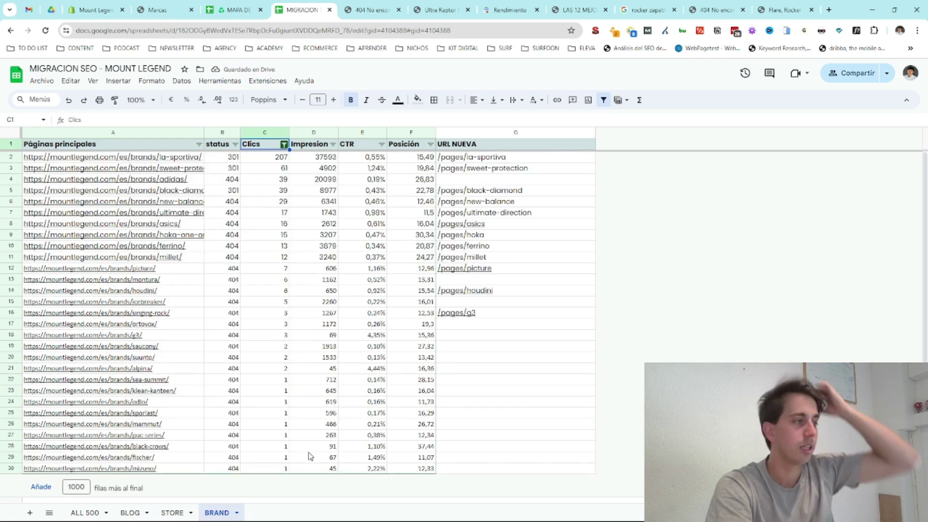
# Filter the URL NUEVA column to exclude (Vacío) values.
pyautogui.click(591, 144)
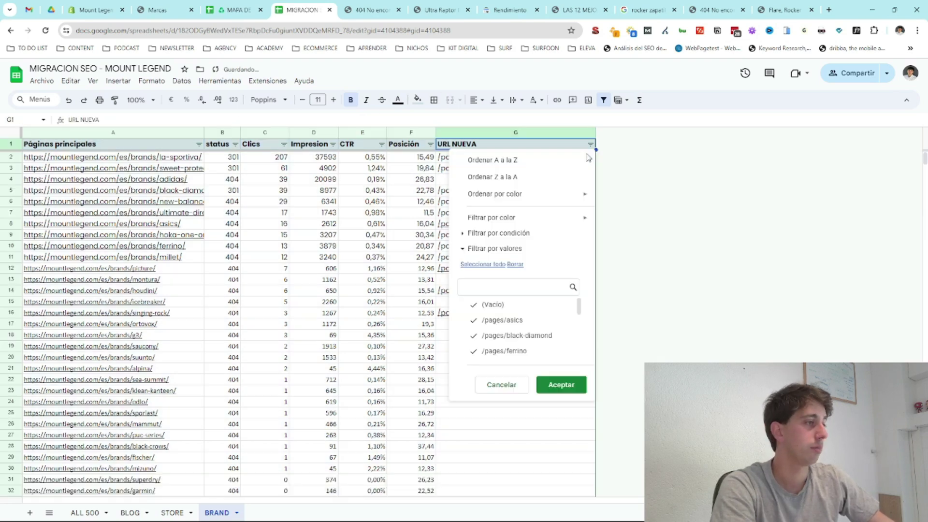
pyautogui.click(489, 305)
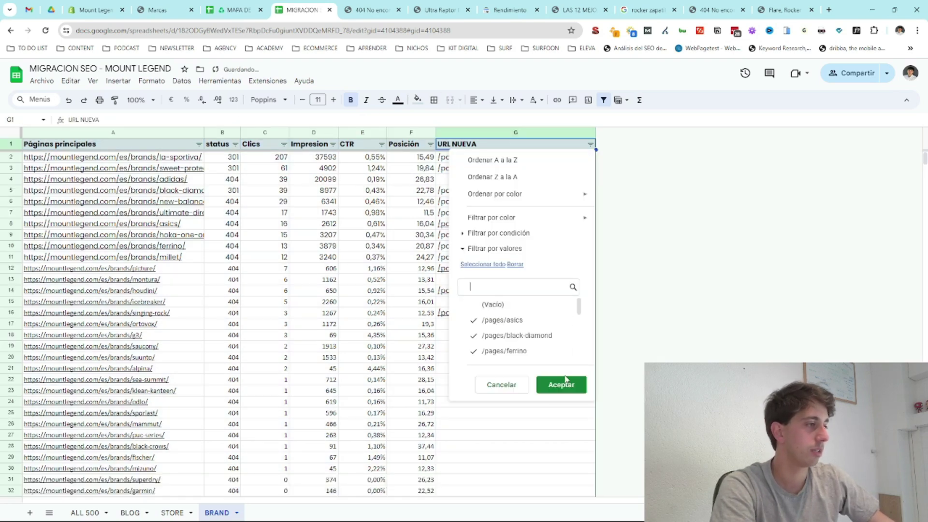
pyautogui.click(561, 384)
# Copy the filtered old brand URLs in A2:A16 and switch to the FASES DE MIGRACIÓN sheet of MAPA DE REDIRECCIONES NEW.
pyautogui.moveTo(111, 156); pyautogui.dragTo(164, 281)
pyautogui.hotkey('ctrl', 'c')
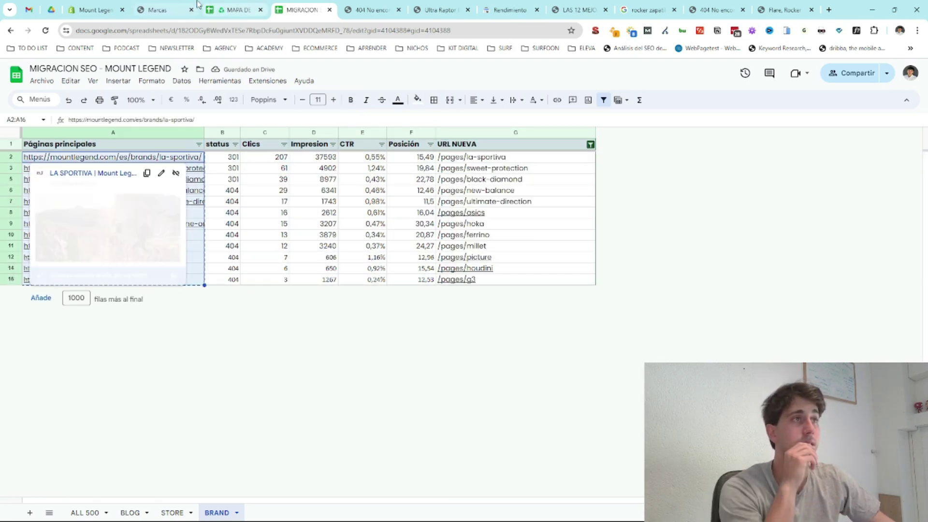
pyautogui.click(231, 10)
pyautogui.click(177, 219)
pyautogui.click(58, 156)
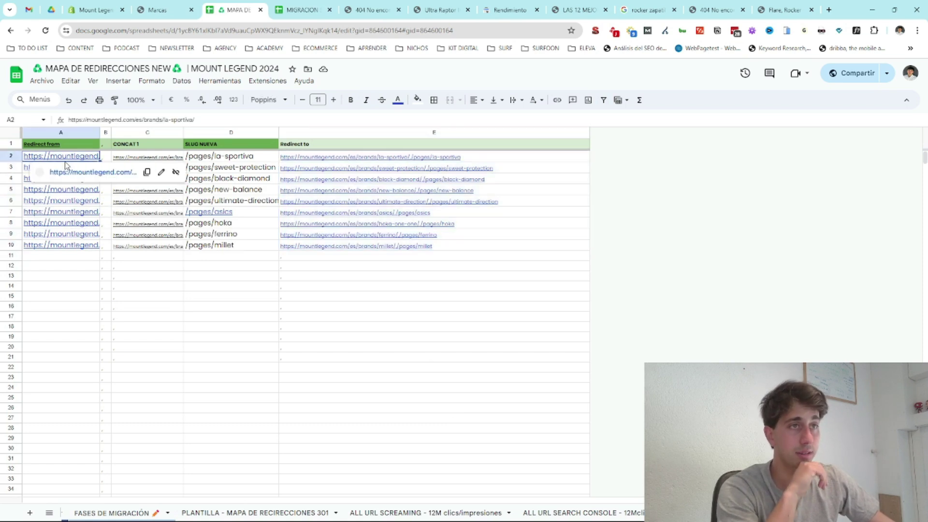
# Clear the existing URLs from the Redirect from column in rows 2 to 10.
pyautogui.click(258, 169)
pyautogui.moveTo(70, 159); pyautogui.dragTo(58, 244)
pyautogui.press('Delete')
pyautogui.click(66, 161)
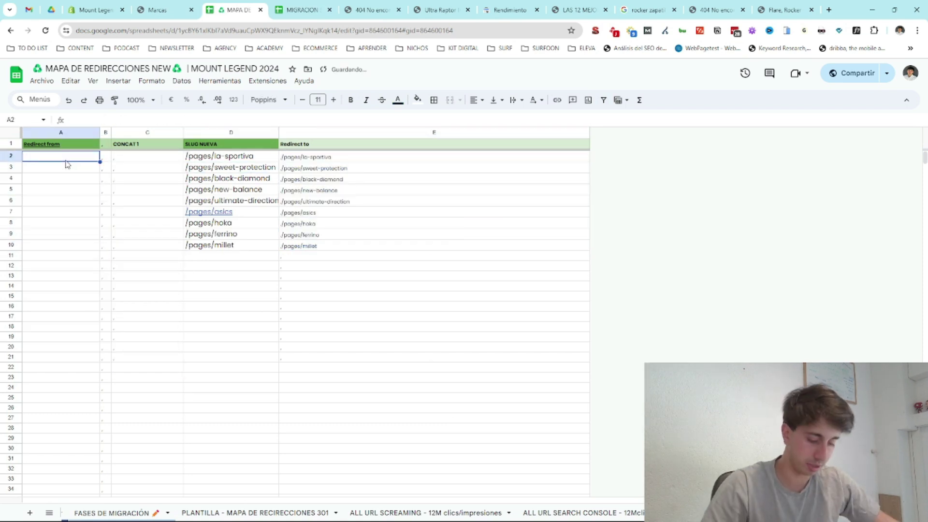
# Paste the old brand URLs into the Redirect from column and copy the BRAND sheet's URL NUEVA slugs into SLUG NUEVA, starting at row 2.
pyautogui.hotkey('ctrl', 'v')
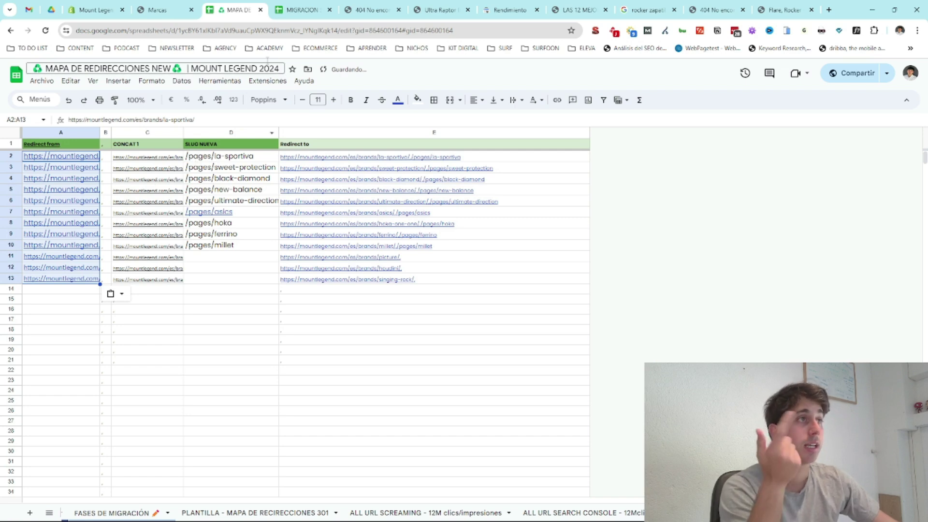
pyautogui.click(301, 9)
pyautogui.moveTo(491, 158); pyautogui.dragTo(497, 279)
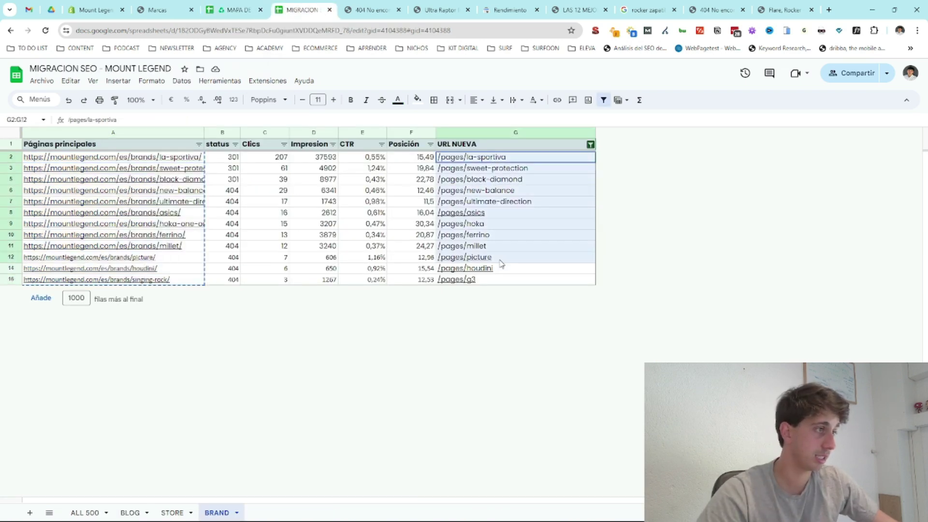
pyautogui.hotkey('ctrl', 'c')
pyautogui.click(234, 10)
pyautogui.click(231, 156)
pyautogui.hotkey('ctrl', 'v')
pyautogui.click(237, 281)
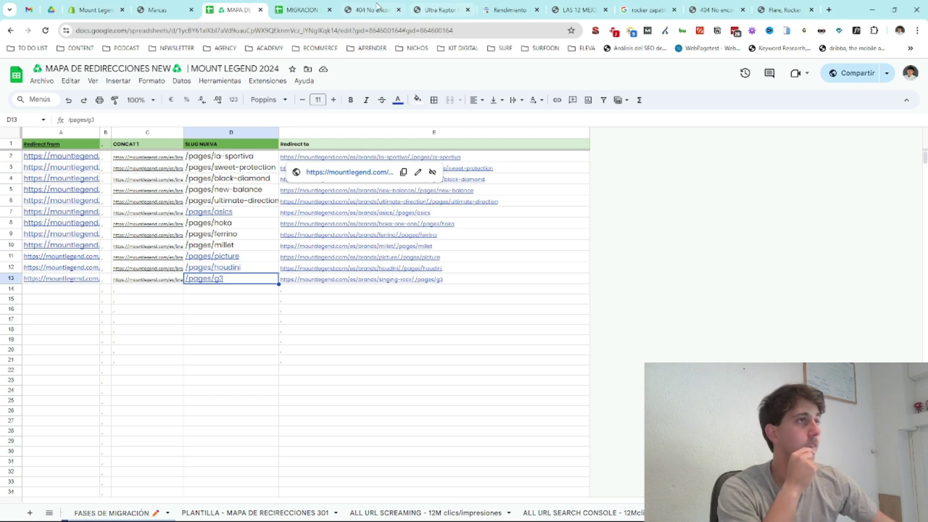
# Download Shopify's sample CSV template for URL redirects, open it in Excel and clear the example redirect in A2.
pyautogui.click(101, 5)
pyautogui.click(278, 96)
pyautogui.click(790, 96)
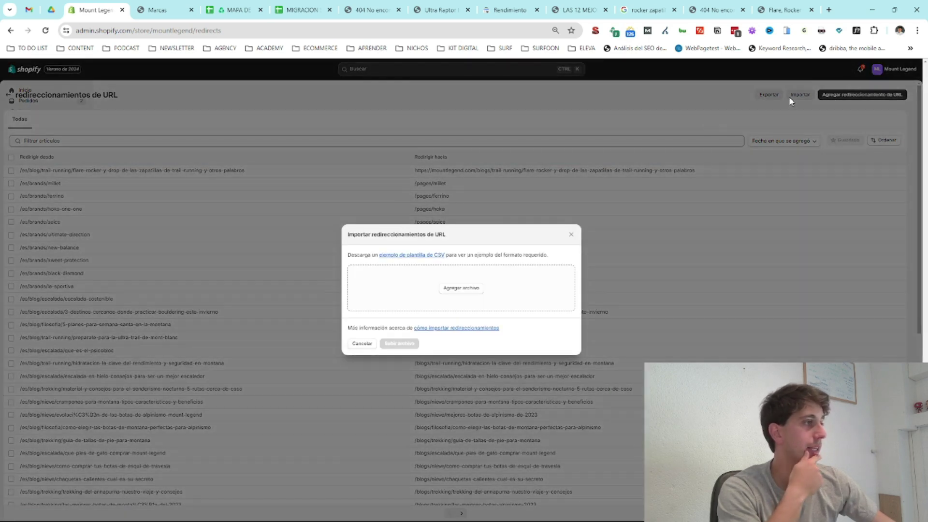
pyautogui.click(403, 260)
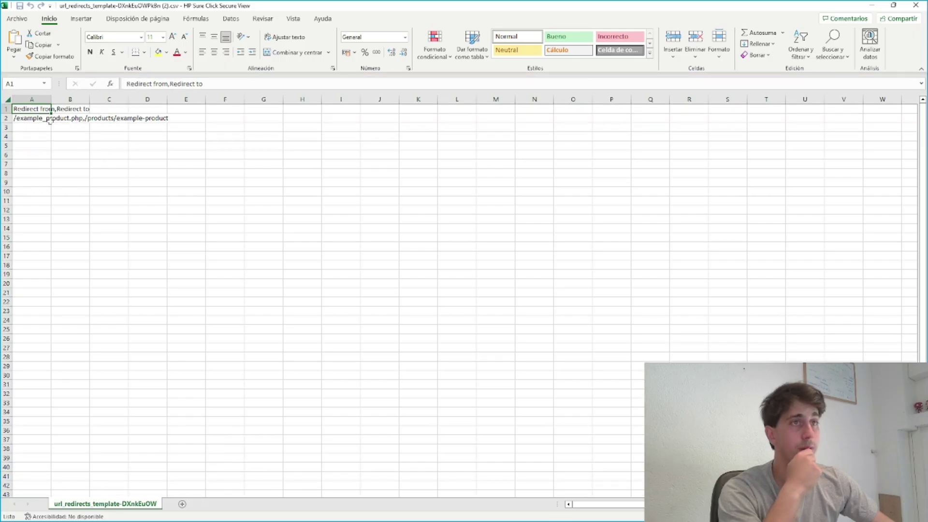
pyautogui.click(36, 119)
pyautogui.press('Delete')
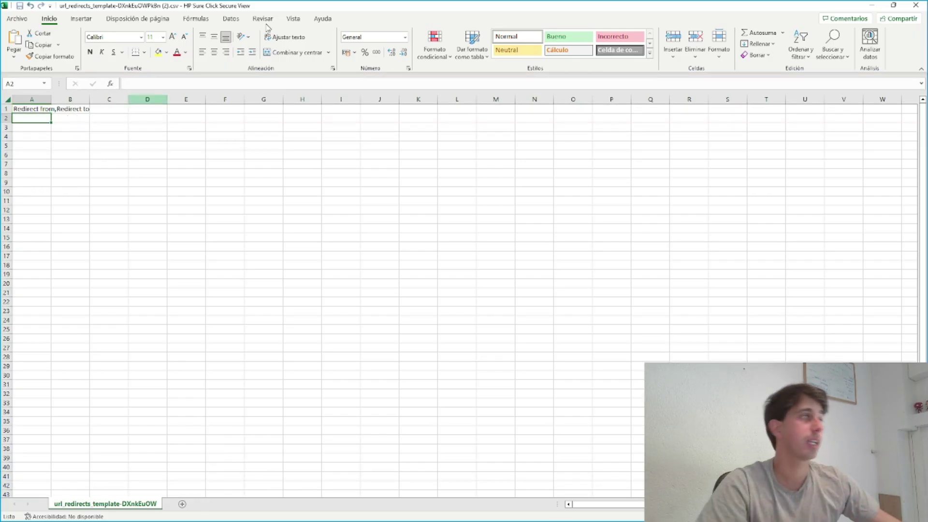
# Copy the combined redirects in E2:E13 of the redirect map and paste them into the CSV template starting at A2.
pyautogui.click(873, 5)
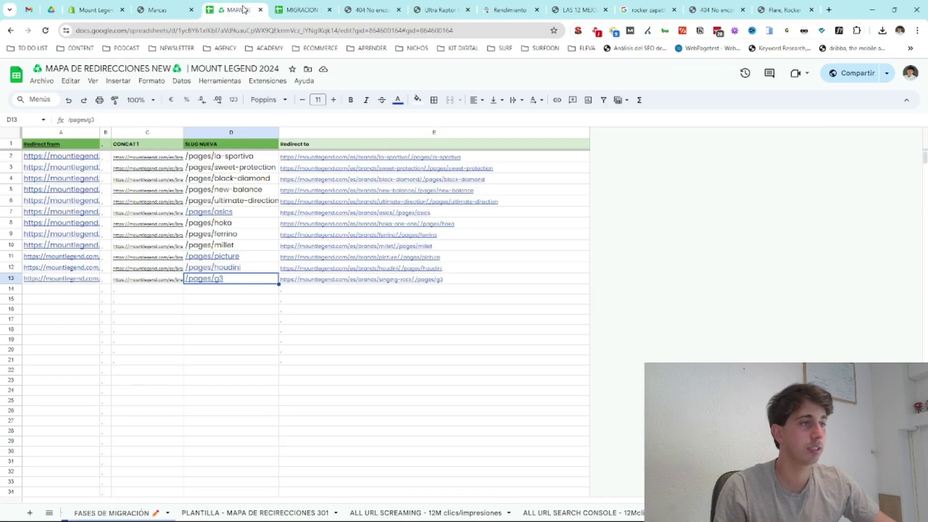
pyautogui.click(341, 157)
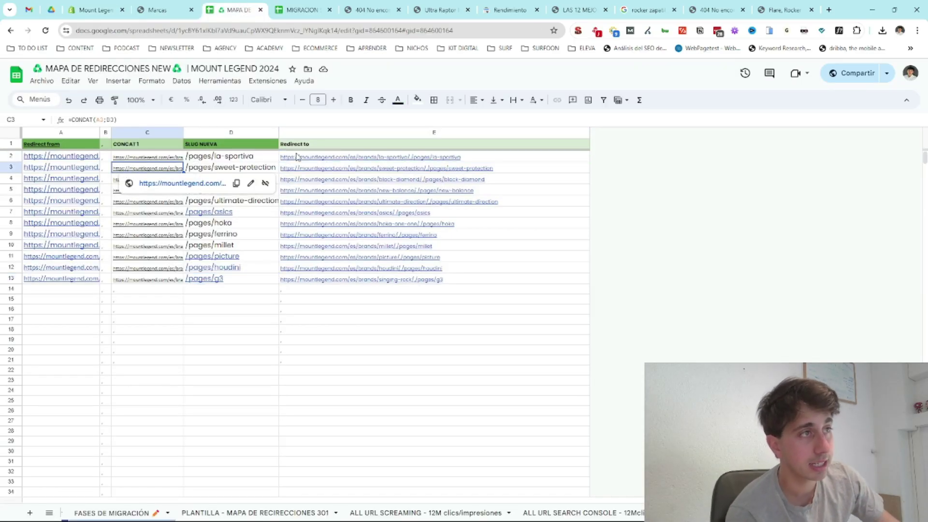
pyautogui.moveTo(314, 157); pyautogui.dragTo(316, 282)
pyautogui.hotkey('ctrl', 'c')
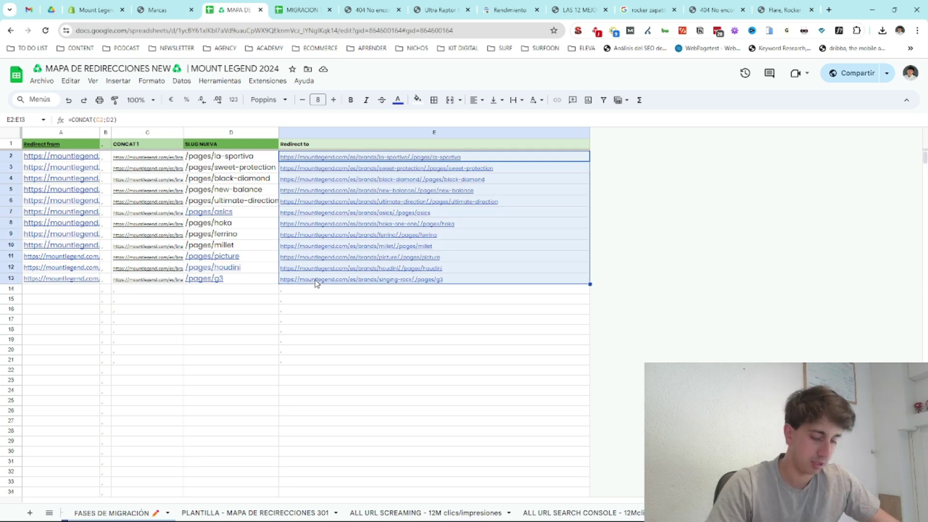
pyautogui.hotkey('alt', 'Tab')
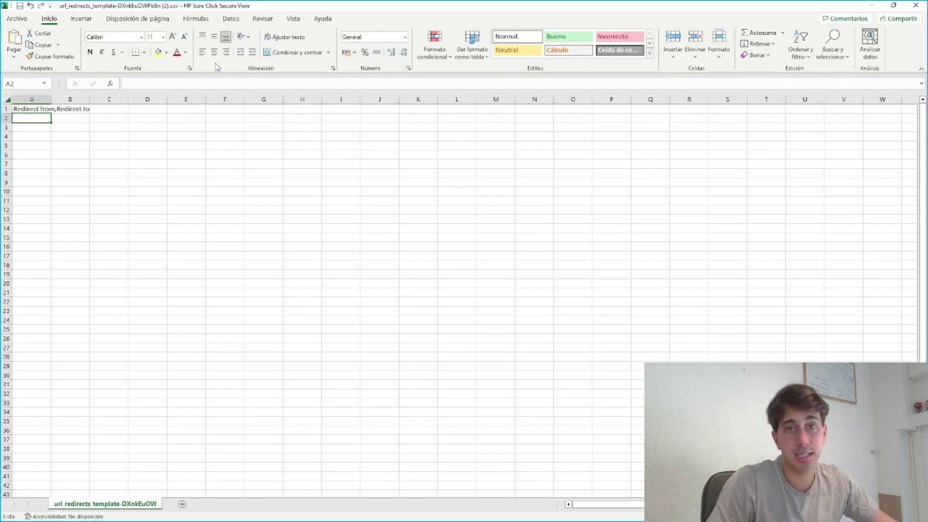
pyautogui.hotkey('ctrl', 'v')
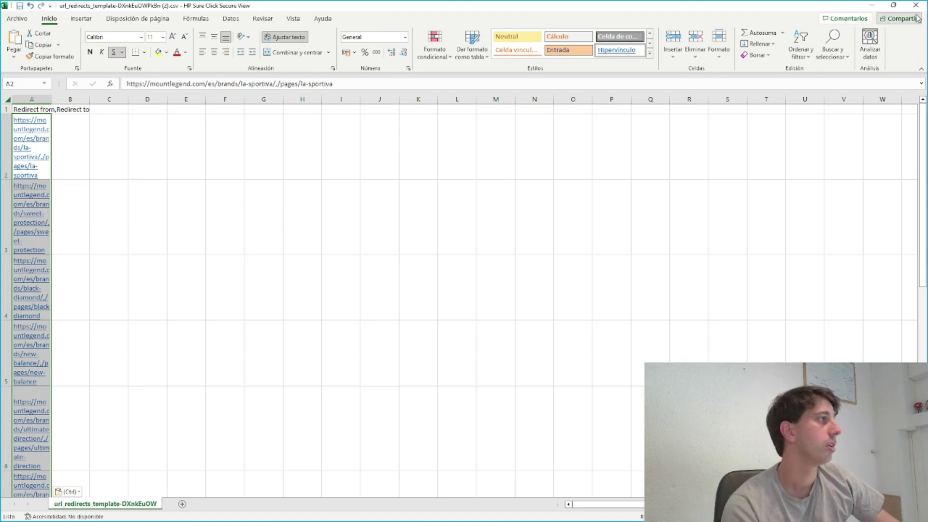
# Save the filled template in Descargas as the CSV file url_redirects_template-DXnkEuOWPkBn brands 2 and close the workbook.
pyautogui.click(18, 19)
pyautogui.press('Escape')
pyautogui.press('F12')
pyautogui.click(186, 211)
pyautogui.press('BackSpace')
pyautogui.press('BackSpace')
pyautogui.press('BackSpace')
pyautogui.press('BackSpace')
pyautogui.press('BackSpace')
pyautogui.press('BackSpace')
pyautogui.press('BackSpace')
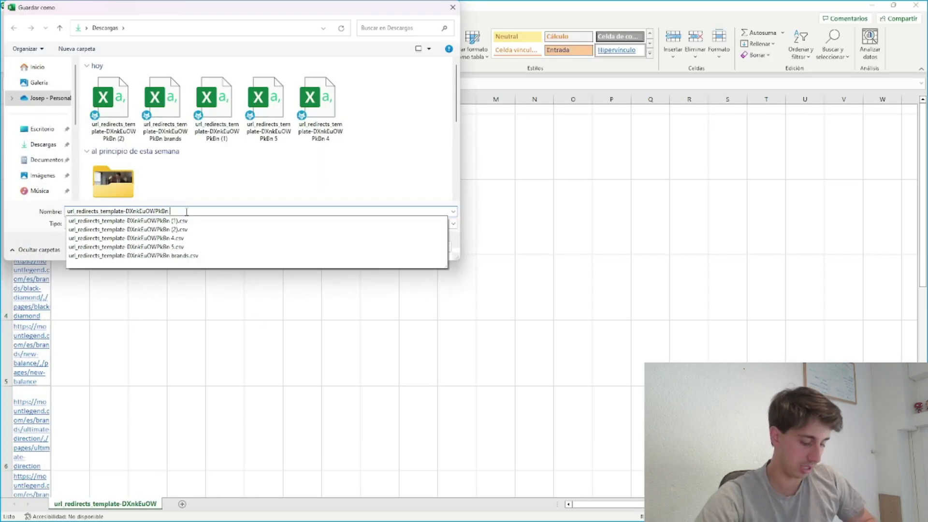
pyautogui.write('brands')
pyautogui.press('Return')
pyautogui.press('Return')
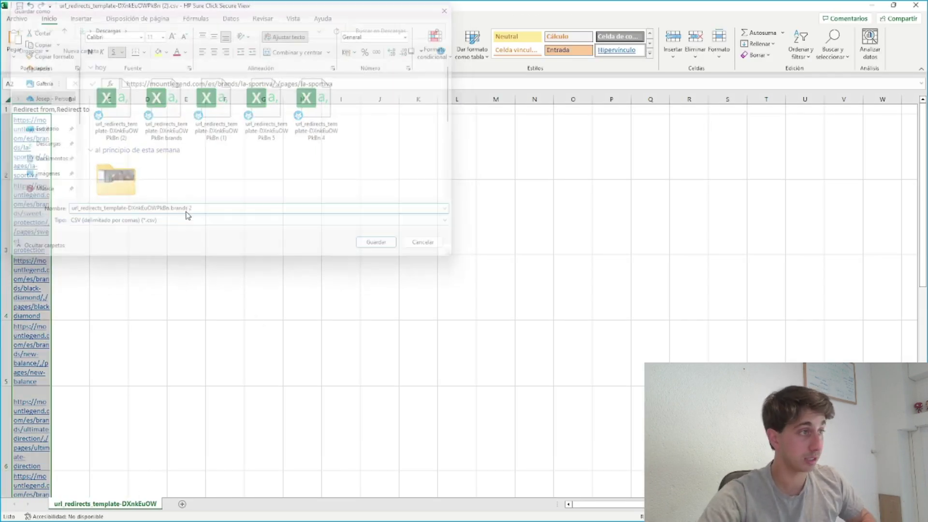
pyautogui.click(913, 6)
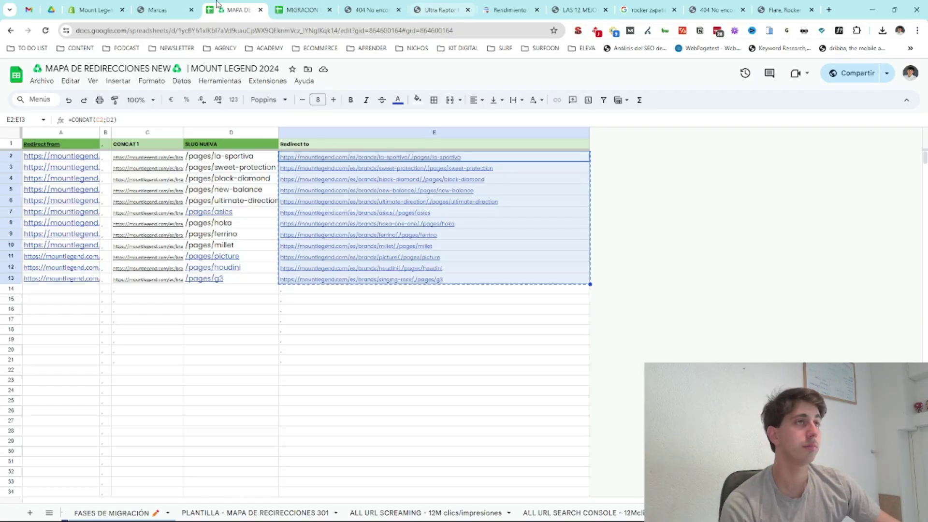
# Upload the brands 2 CSV file to Shopify's URL redirects and import its redirects.
pyautogui.click(96, 9)
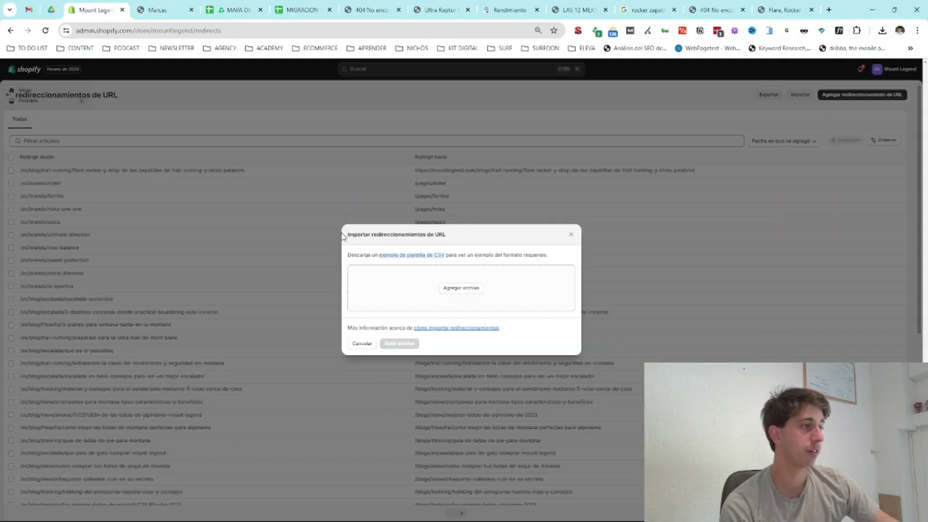
pyautogui.click(450, 289)
pyautogui.doubleClick(120, 138)
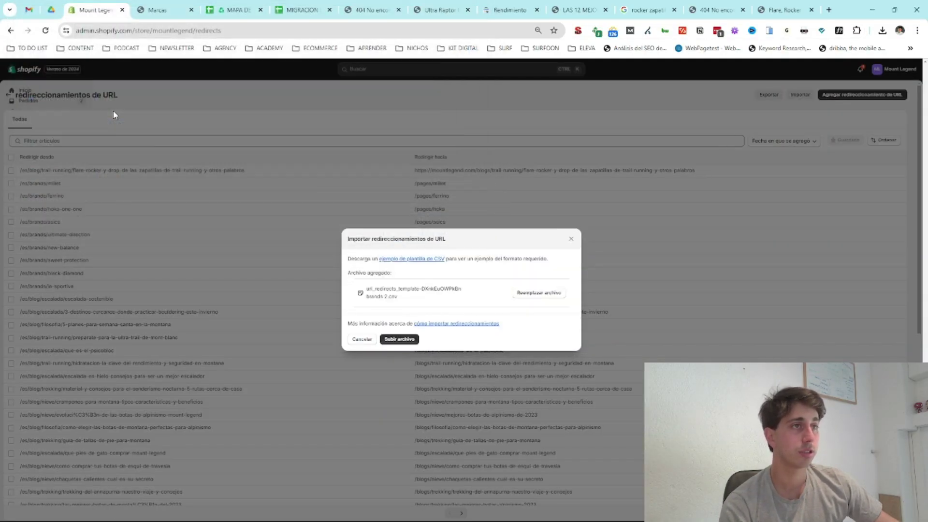
pyautogui.click(398, 341)
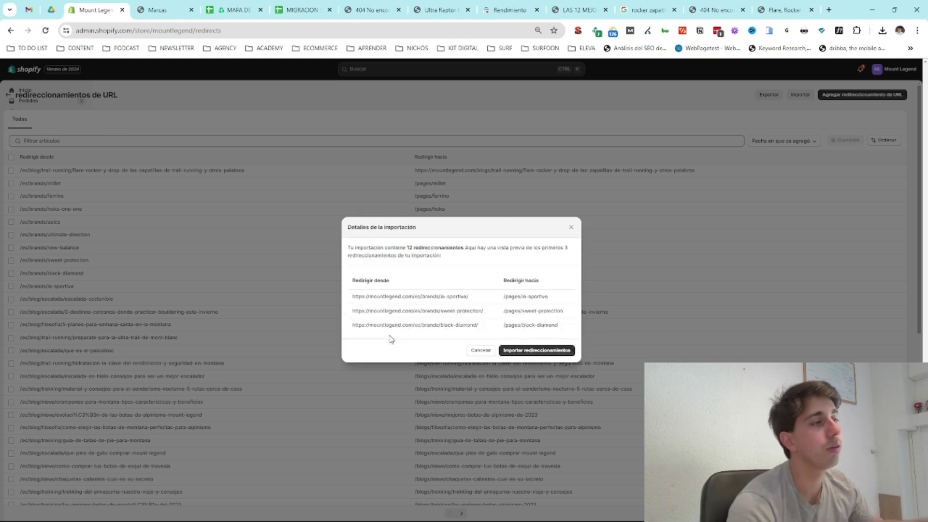
pyautogui.click(525, 351)
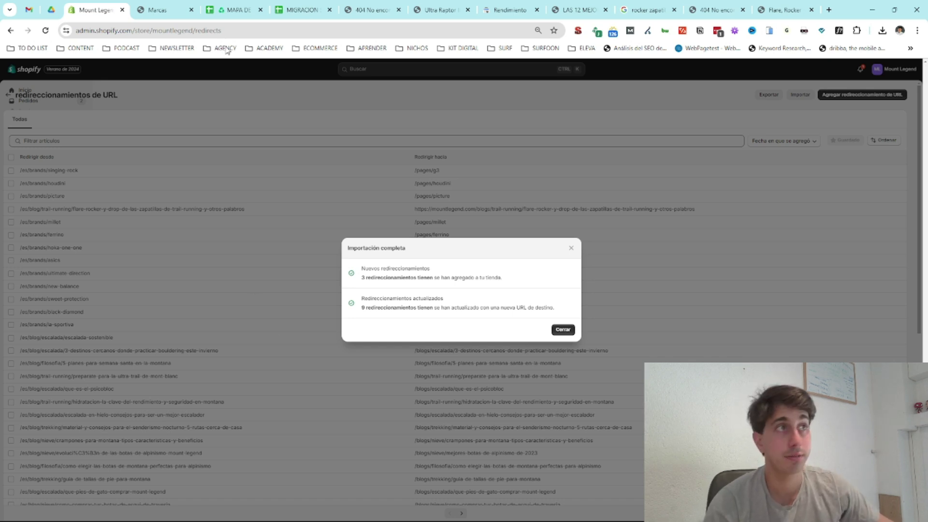
# Sort the ALL 500 sheet of MIGRACION SEO by the Clics column from Z to A.
pyautogui.click(286, 10)
pyautogui.click(85, 512)
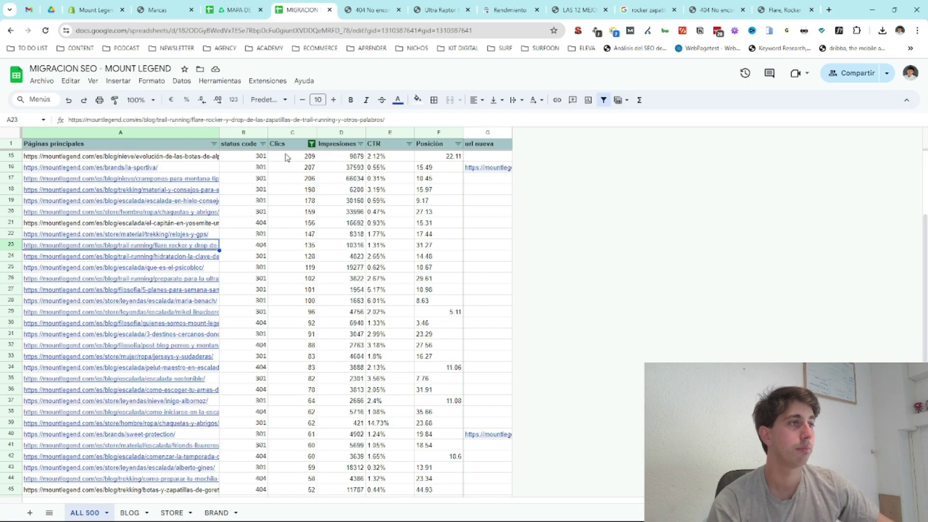
pyautogui.click(311, 144)
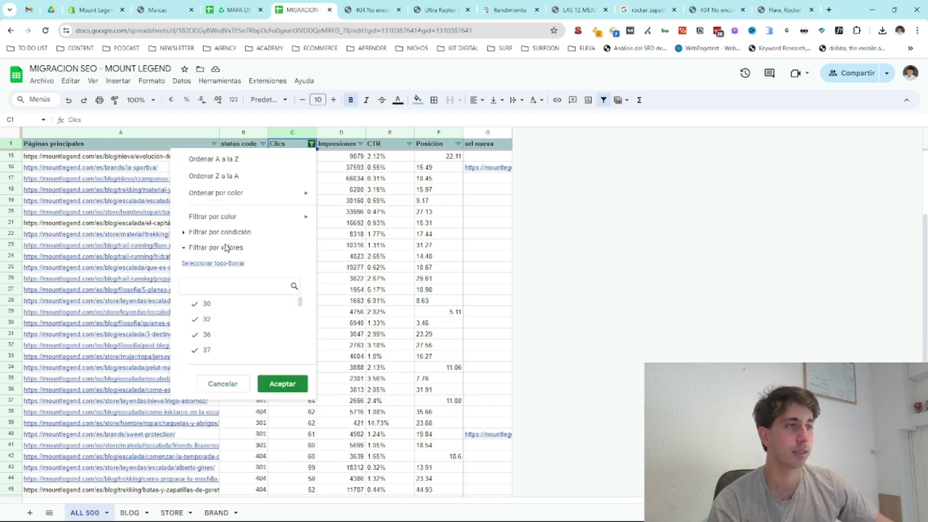
pyautogui.click(225, 174)
pyautogui.scroll(5, 252, 193)
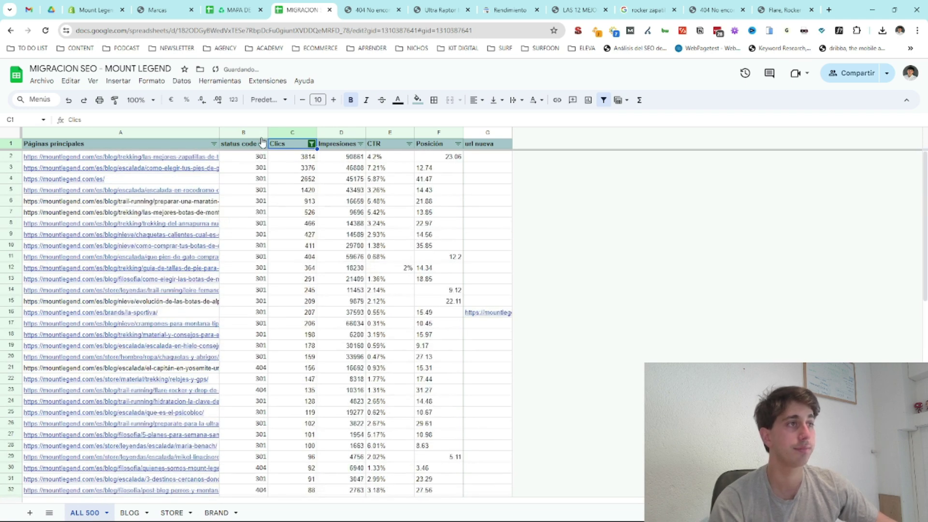
# Examine the getStatusCode formula in B2 and the Unlimited Sheets extension's options.
pyautogui.click(263, 143)
pyautogui.click(332, 177)
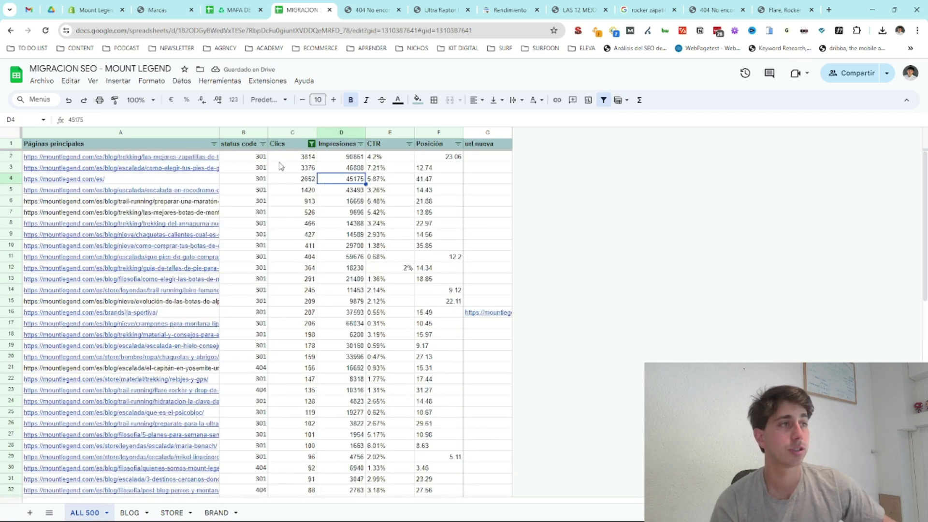
pyautogui.doubleClick(241, 160)
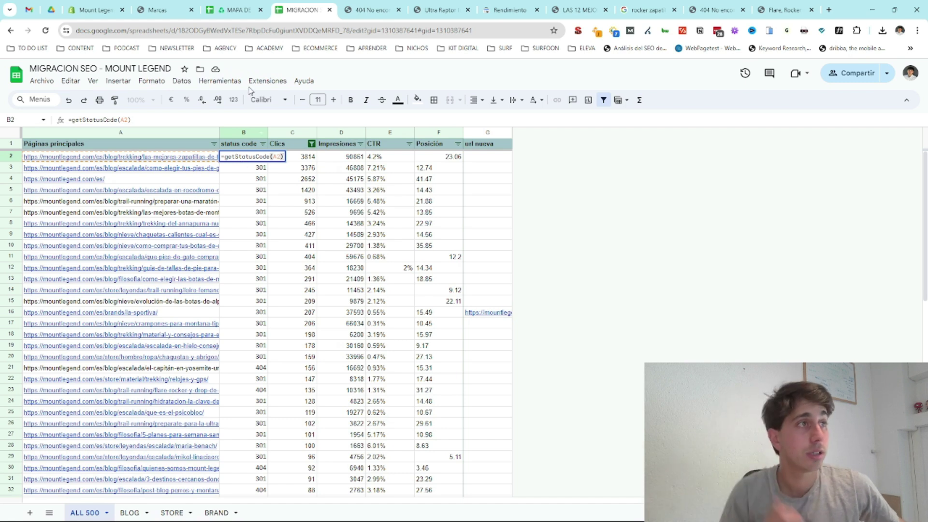
pyautogui.click(267, 81)
pyautogui.moveTo(296, 221)
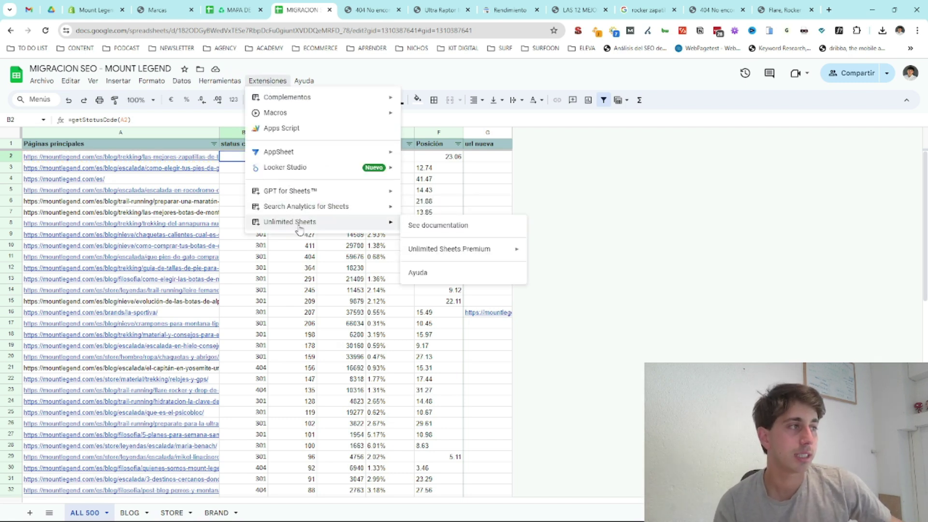
pyautogui.press('Escape')
pyautogui.doubleClick(237, 159)
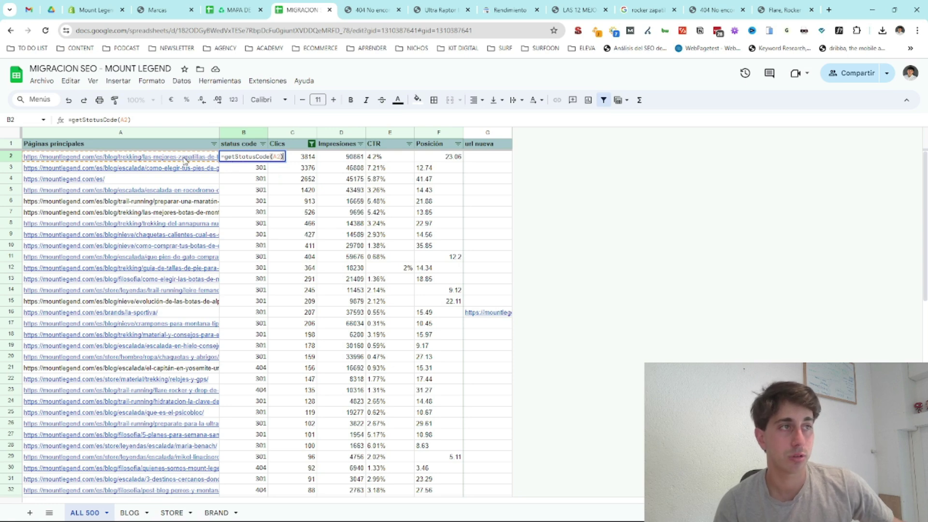
# Try filtering the status code column to only 404 values, and restore all its values.
pyautogui.click(262, 144)
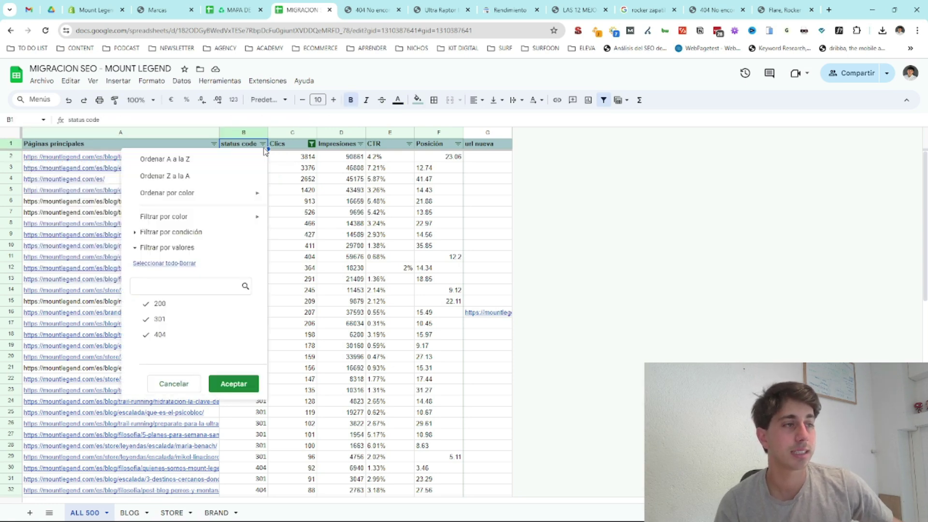
pyautogui.click(159, 303)
pyautogui.click(161, 319)
pyautogui.click(233, 383)
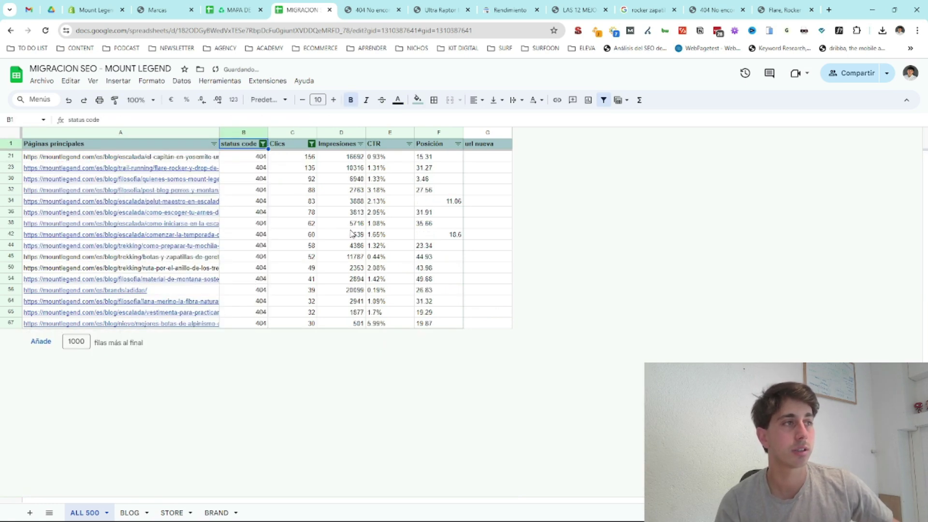
pyautogui.click(262, 144)
pyautogui.click(145, 263)
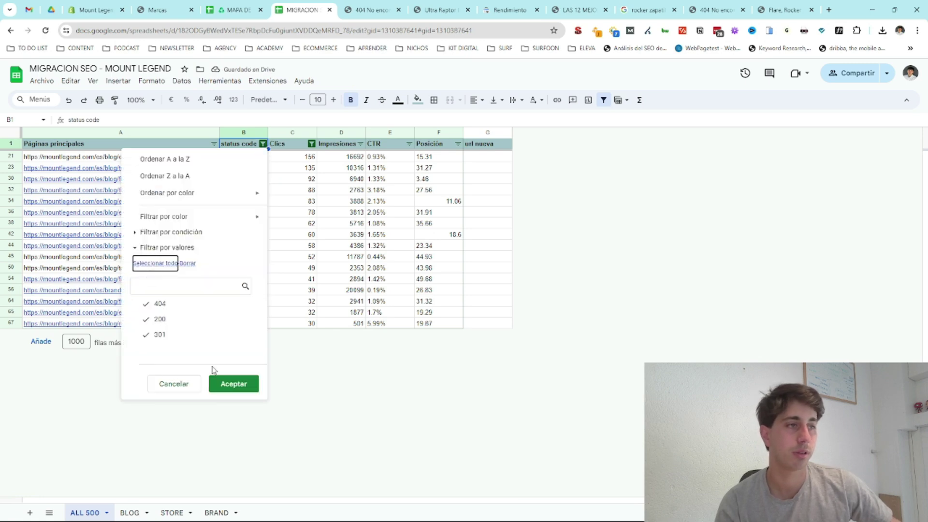
pyautogui.click(233, 384)
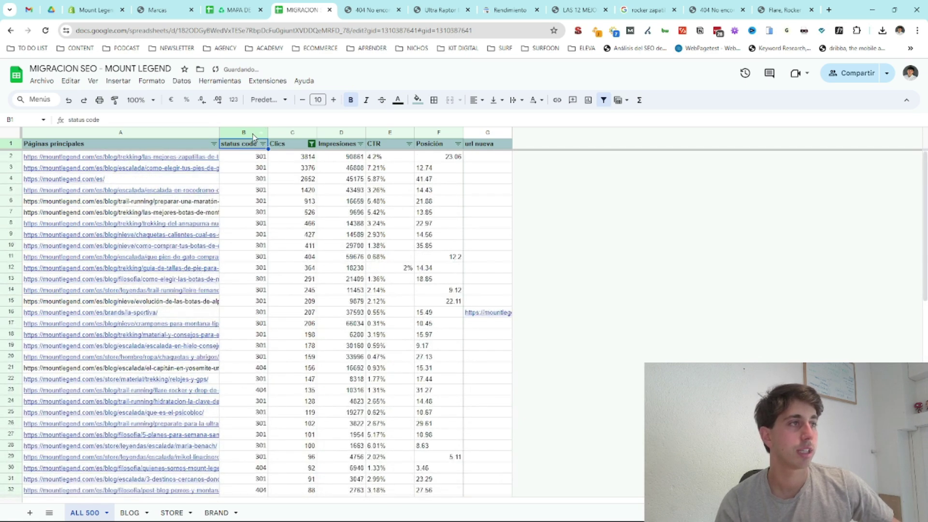
# Add a conditional formatting rule to the status code column that fills cells red when their text contains 400.
pyautogui.click(253, 135)
pyautogui.rightClick(237, 213)
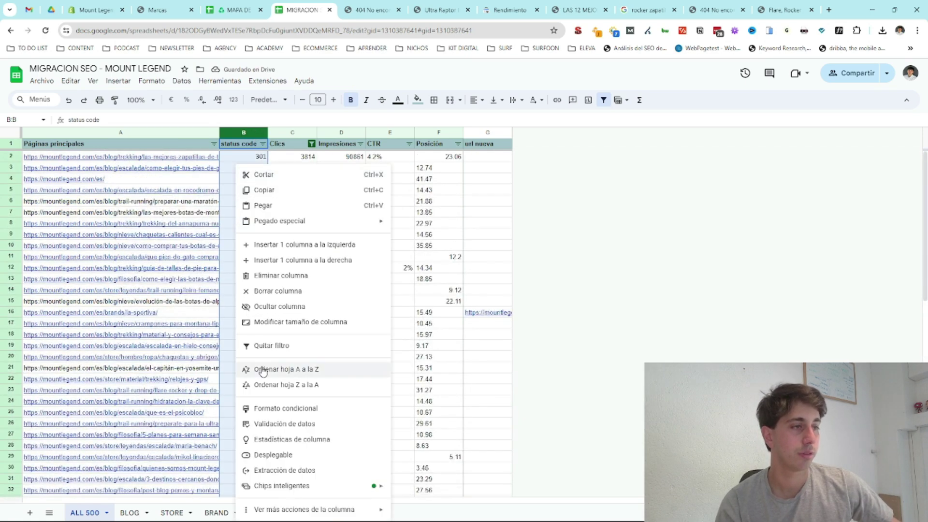
pyautogui.click(285, 409)
pyautogui.click(822, 232)
pyautogui.click(805, 247)
pyautogui.write('400')
pyautogui.click(887, 337)
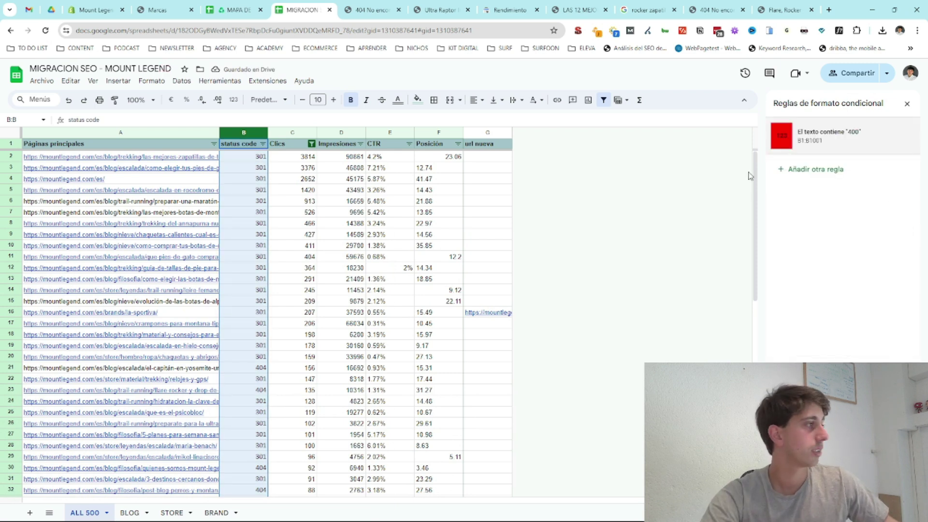
# Change the conditional formatting rule's matching text to 4 and close the rules.
pyautogui.click(843, 136)
pyautogui.click(802, 257)
pyautogui.press('BackSpace')
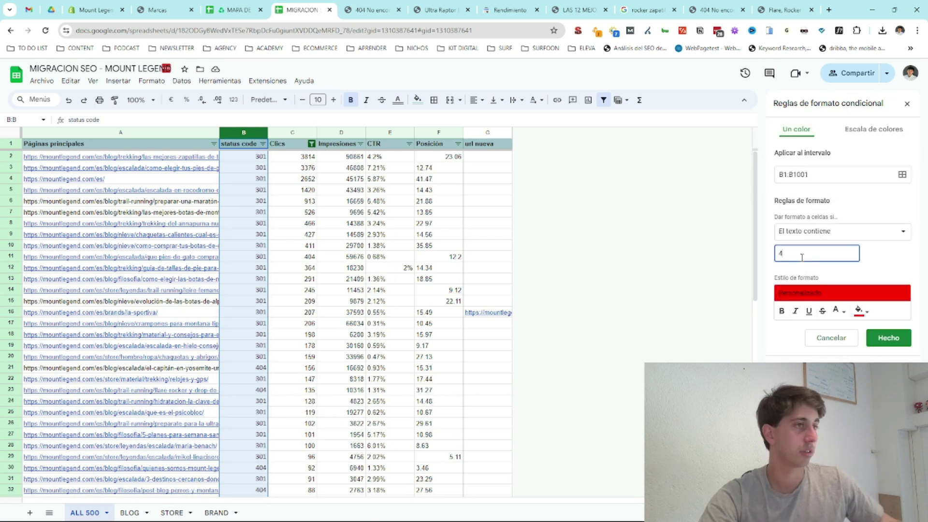
pyautogui.click(888, 338)
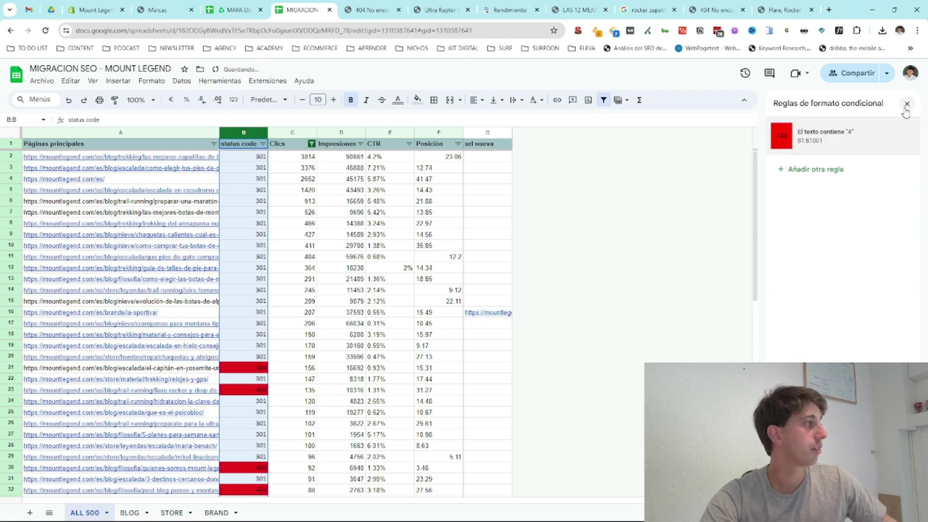
pyautogui.click(907, 105)
# Filter the status code column to show only the 404 URLs by excluding the other codes.
pyautogui.click(263, 145)
pyautogui.click(191, 304)
pyautogui.click(188, 319)
pyautogui.click(221, 384)
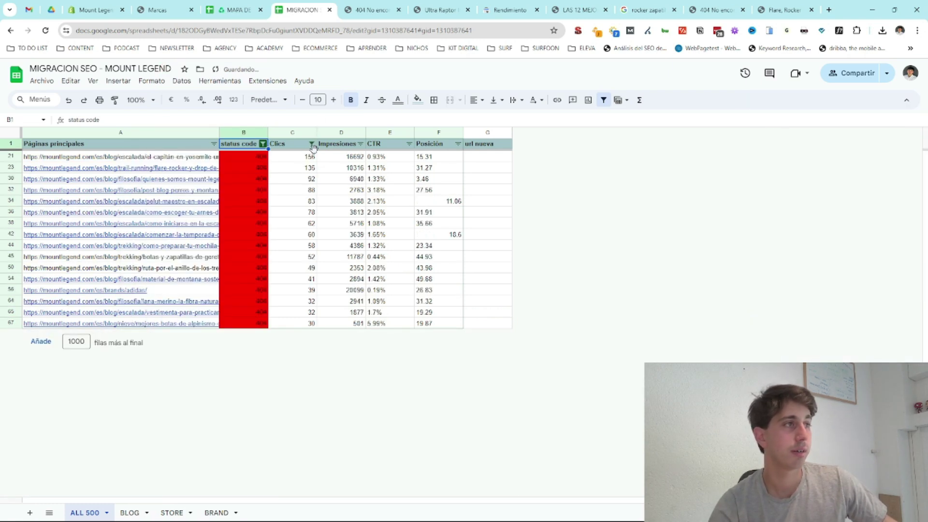
# Copy the El Capitán en Yosemite blog URL from the 404 list, check it in a new browser tab, and return to the spreadsheet.
pyautogui.click(142, 159)
pyautogui.doubleClick(139, 158)
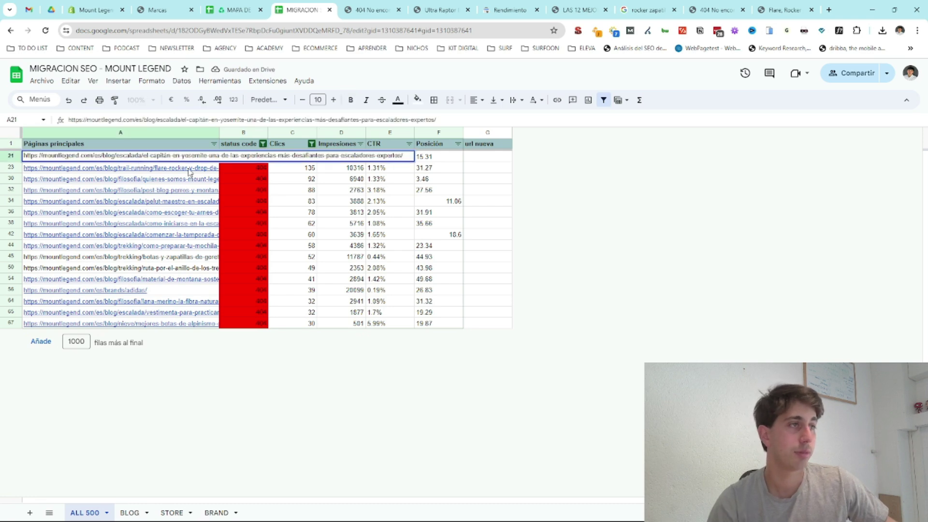
pyautogui.hotkey('ctrl', 'a')
pyautogui.hotkey('ctrl', 'c')
pyautogui.click(314, 224)
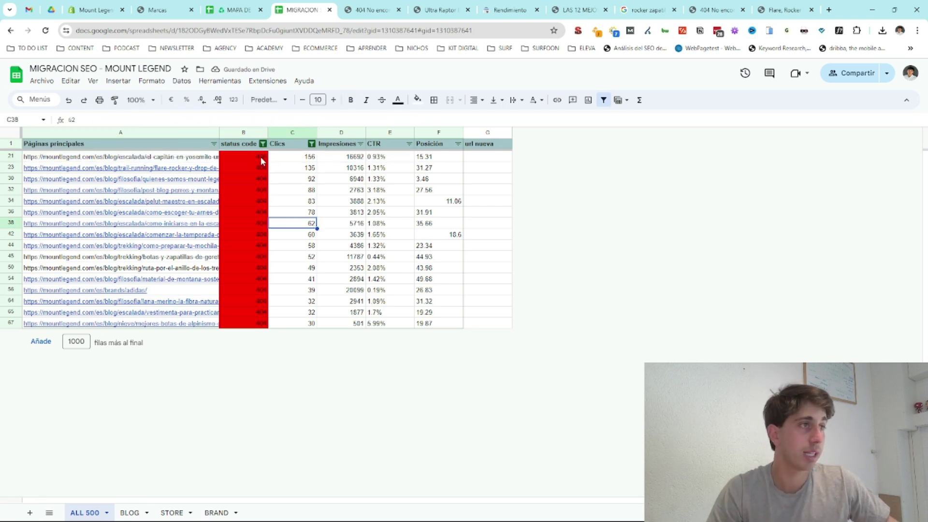
pyautogui.click(829, 7)
pyautogui.hotkey('ctrl', 'v')
pyautogui.press('Return')
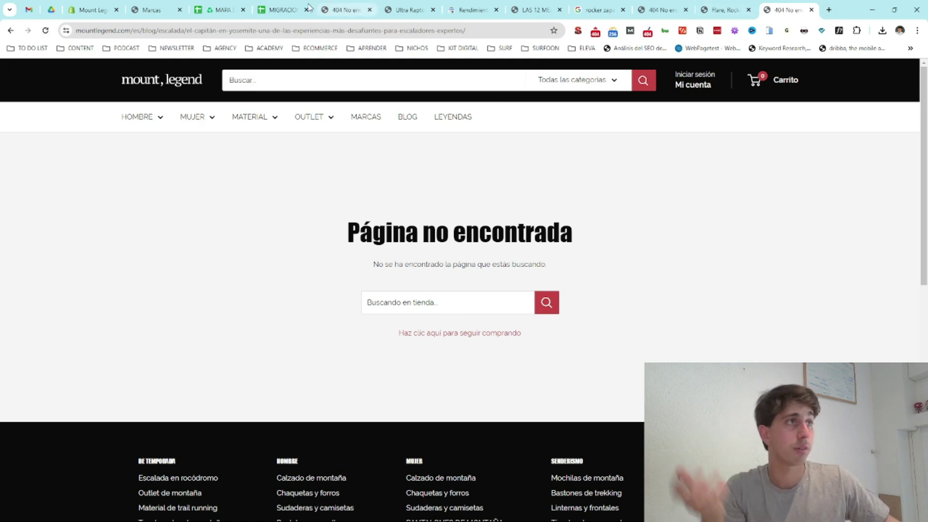
pyautogui.click(283, 10)
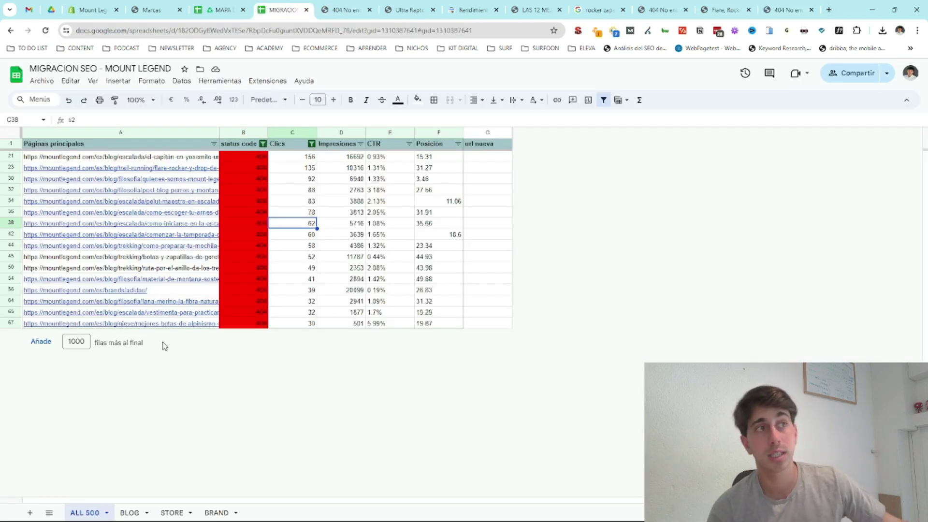
pyautogui.moveTo(162, 323)
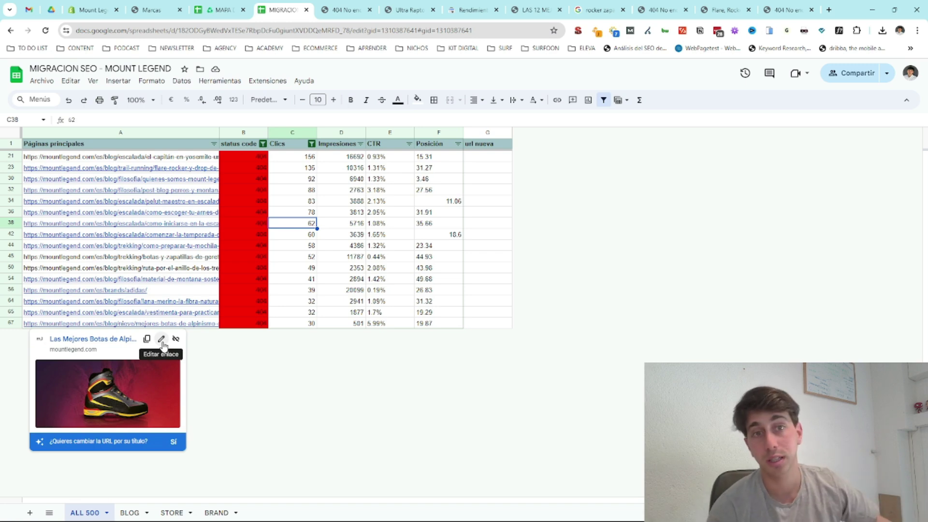
pyautogui.click(471, 10)
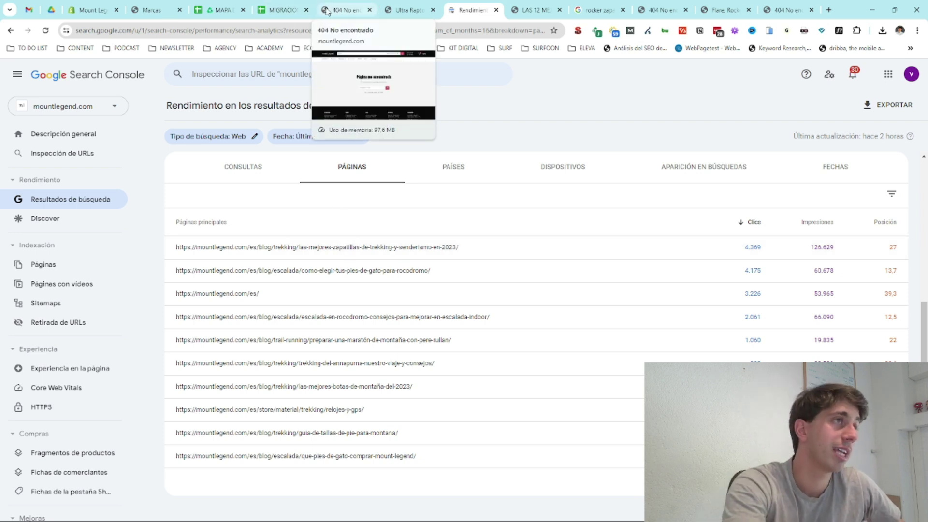
pyautogui.click(261, 10)
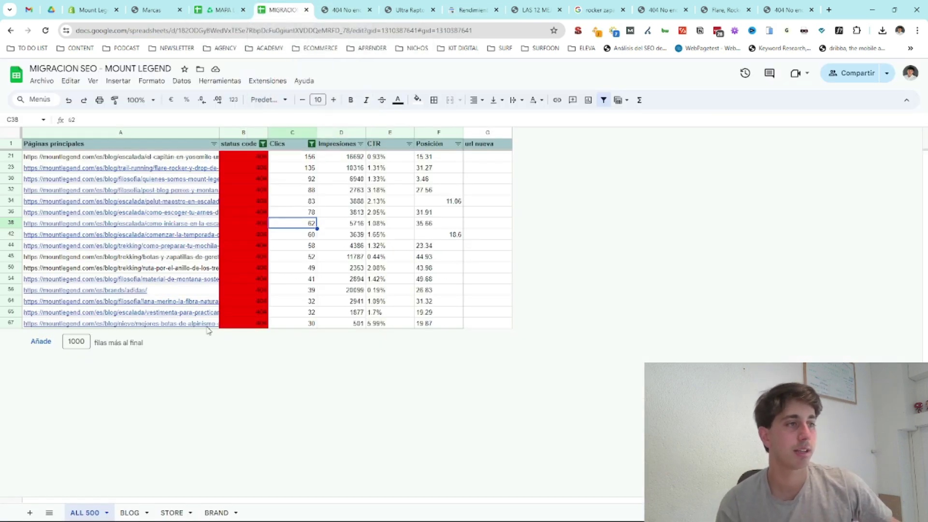
# Filter the BLOG sheet's status column to show only the 404 URLs by excluding 301.
pyautogui.click(130, 512)
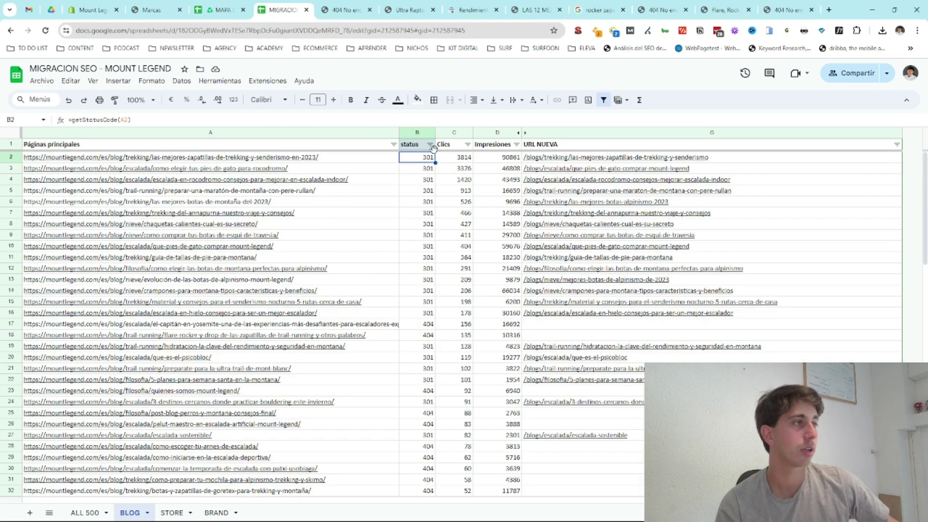
pyautogui.click(430, 144)
pyautogui.click(327, 304)
pyautogui.click(401, 385)
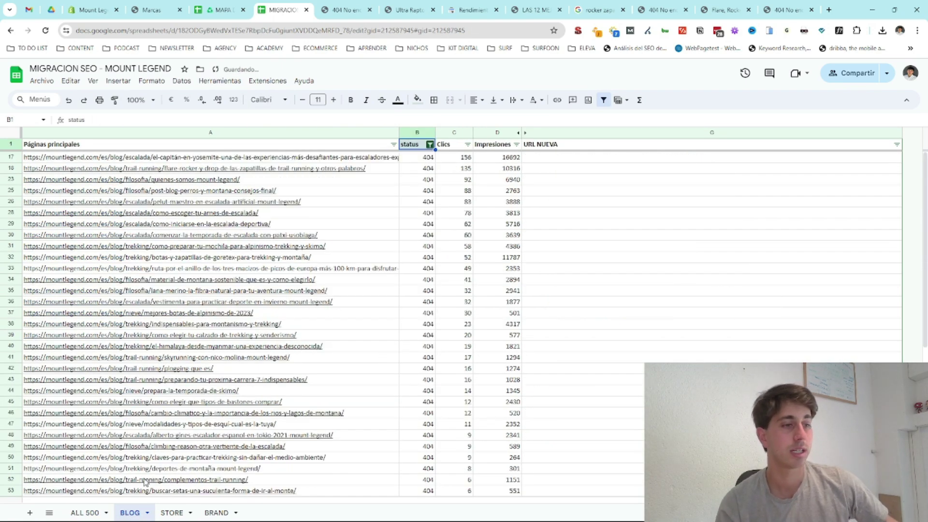
# Filter the STORE sheet's status column to show only the 404 URLs by excluding 301.
pyautogui.click(173, 513)
pyautogui.click(289, 144)
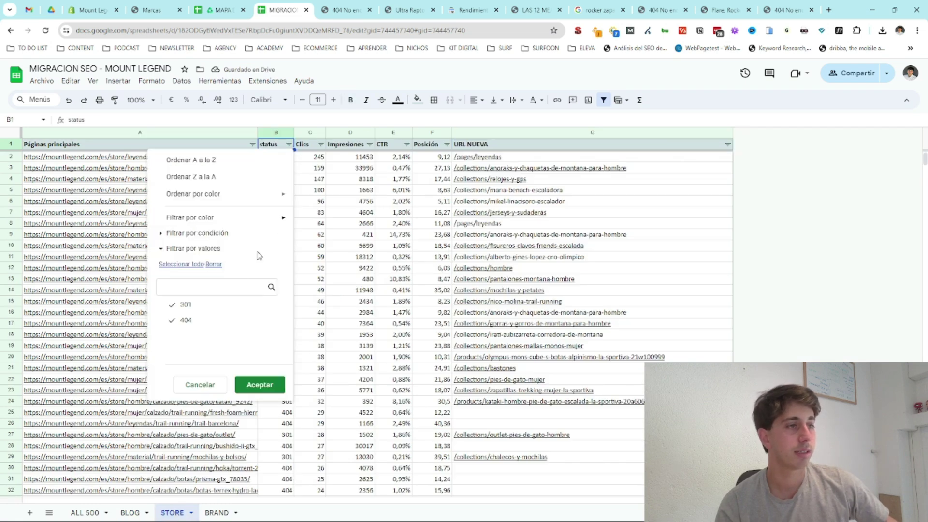
pyautogui.click(208, 308)
pyautogui.click(261, 384)
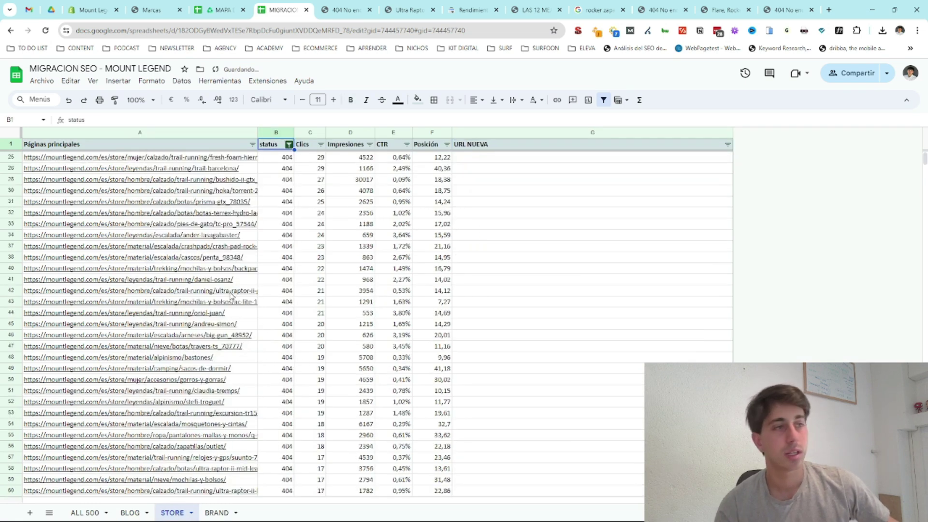
pyautogui.moveTo(70, 290)
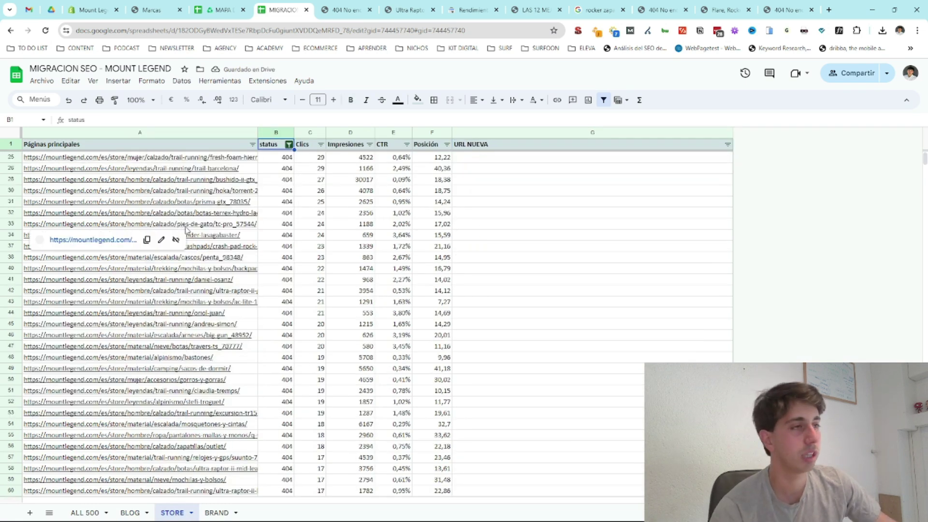
pyautogui.moveTo(203, 457)
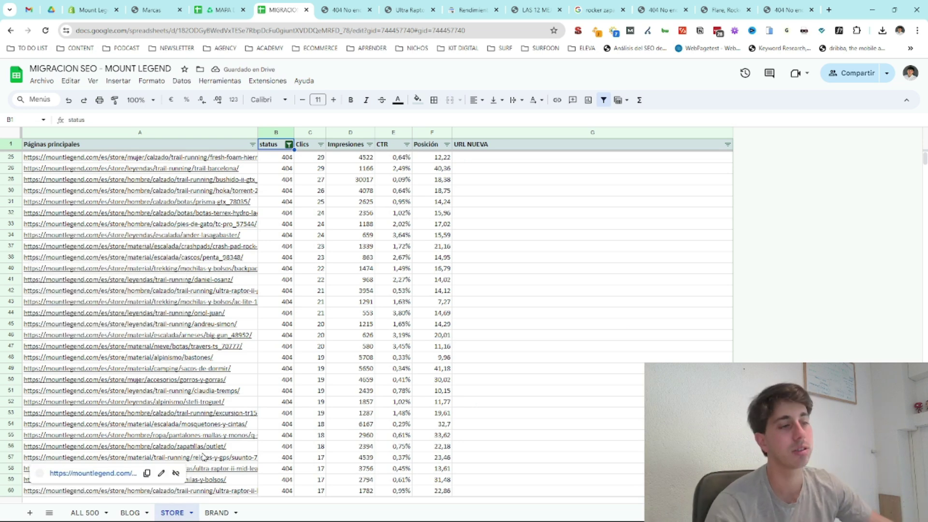
# Review the BRAND sheet's statuses and mapped new URLs, and return to the ALL 500 sheet.
pyautogui.click(217, 512)
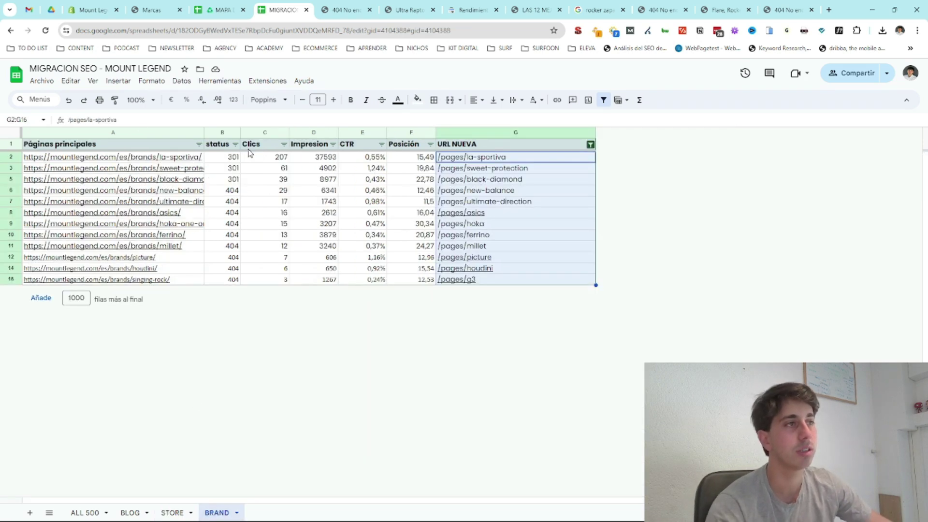
pyautogui.click(85, 512)
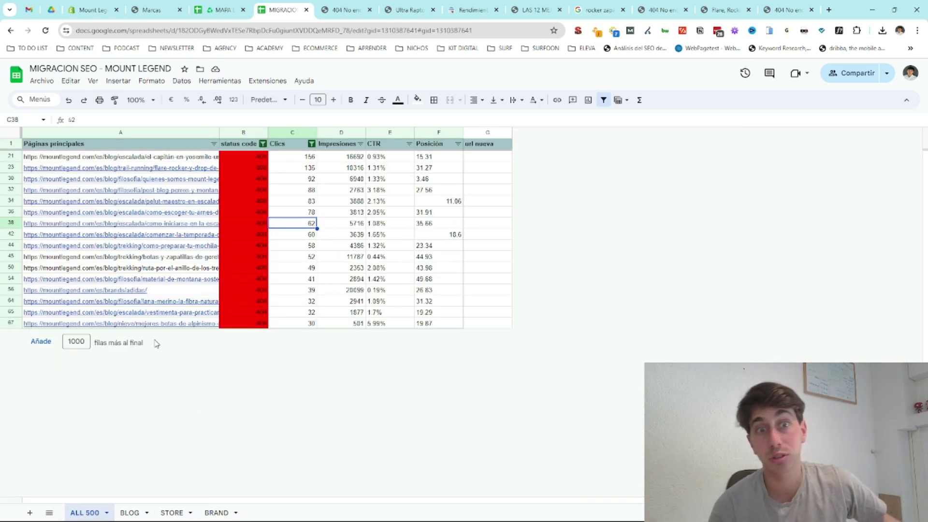
pyautogui.moveTo(155, 323)
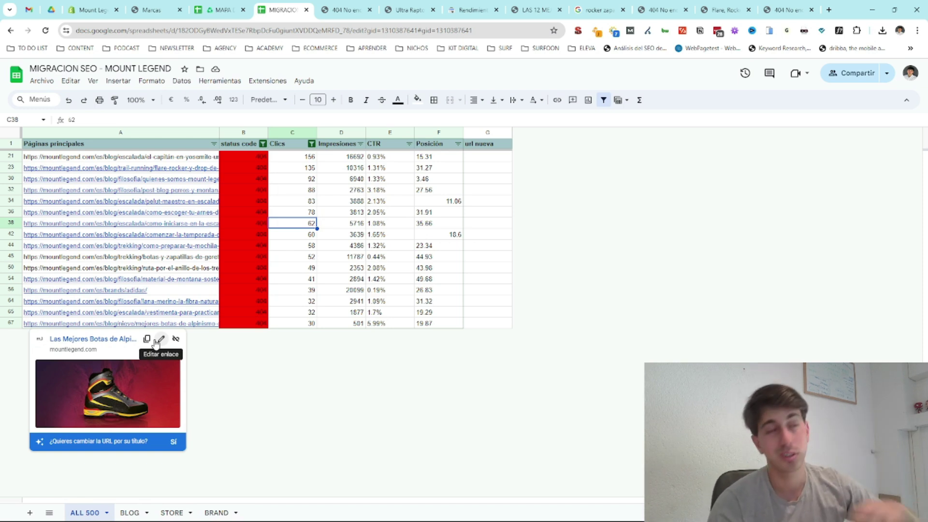
pyautogui.moveTo(154, 167)
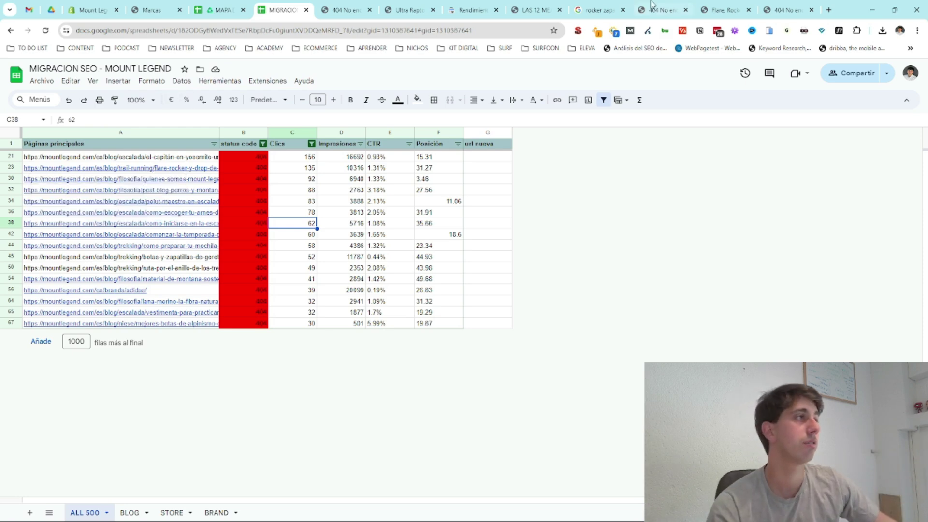
# Switch to Google Search Console and open the crawl statistics report for the mountlegend.com property.
pyautogui.click(481, 11)
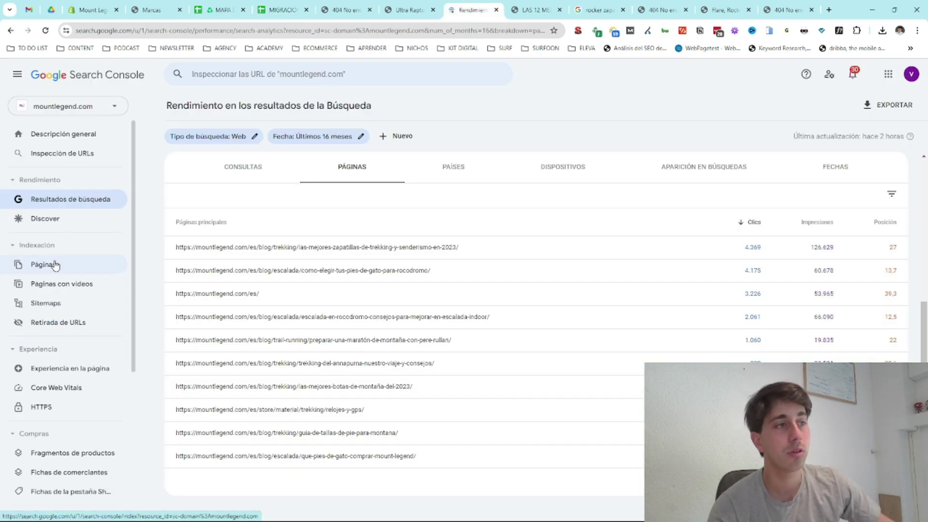
pyautogui.scroll(-5, 60, 306)
pyautogui.click(57, 443)
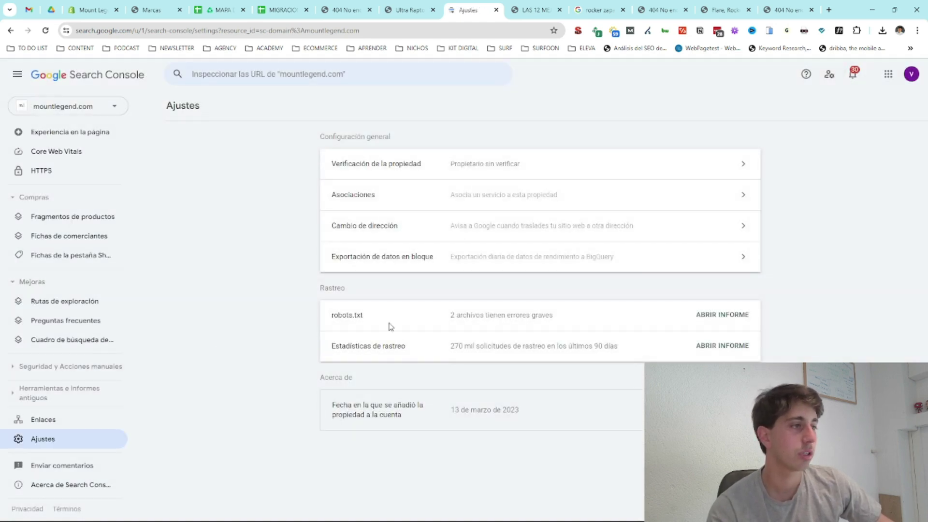
pyautogui.click(705, 346)
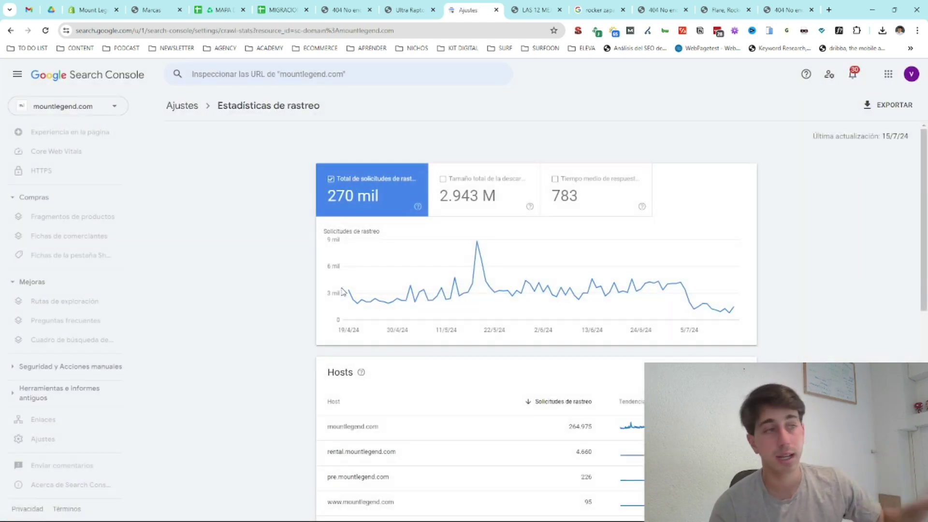
# Examine the example URLs of the "No se ha encontrado (404)" crawl requests for the mountlegend.com host.
pyautogui.scroll(-6, 387, 328)
pyautogui.scroll(3, 382, 326)
pyautogui.scroll(1, 382, 324)
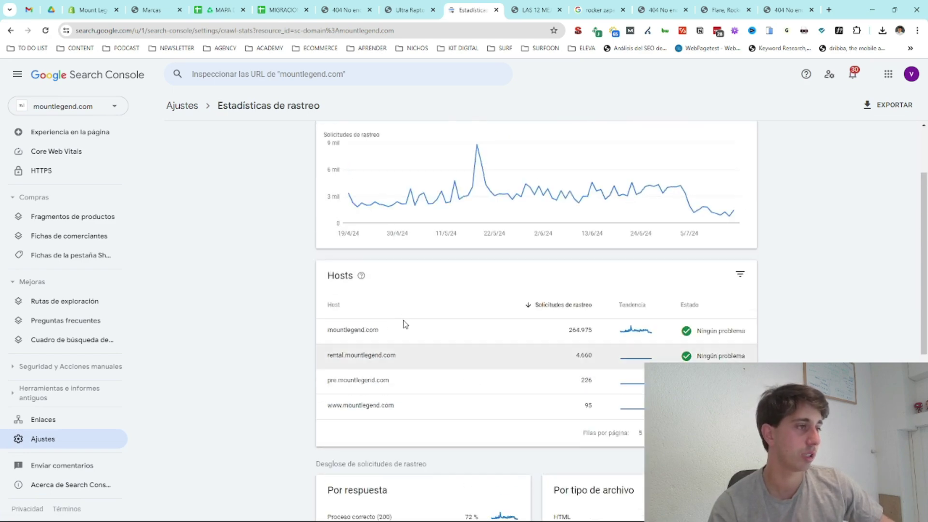
pyautogui.click(358, 334)
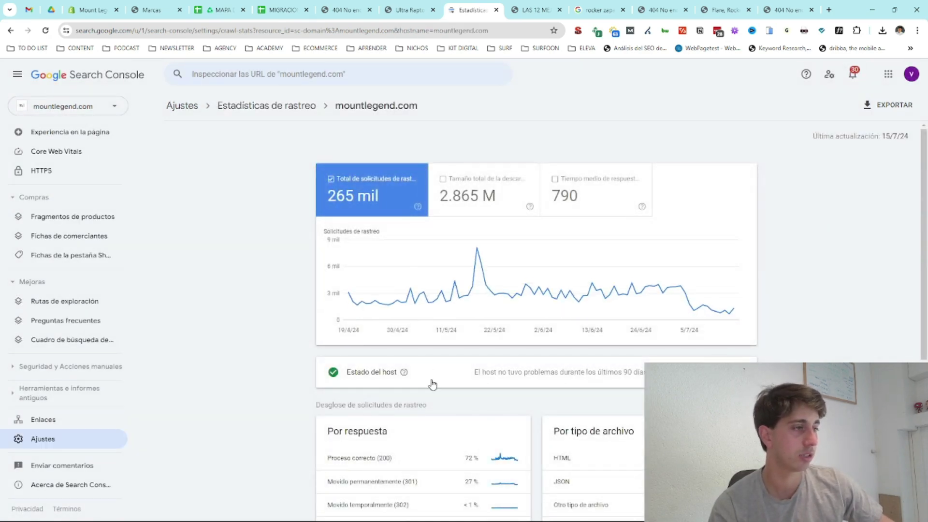
pyautogui.scroll(-4, 400, 332)
pyautogui.click(400, 334)
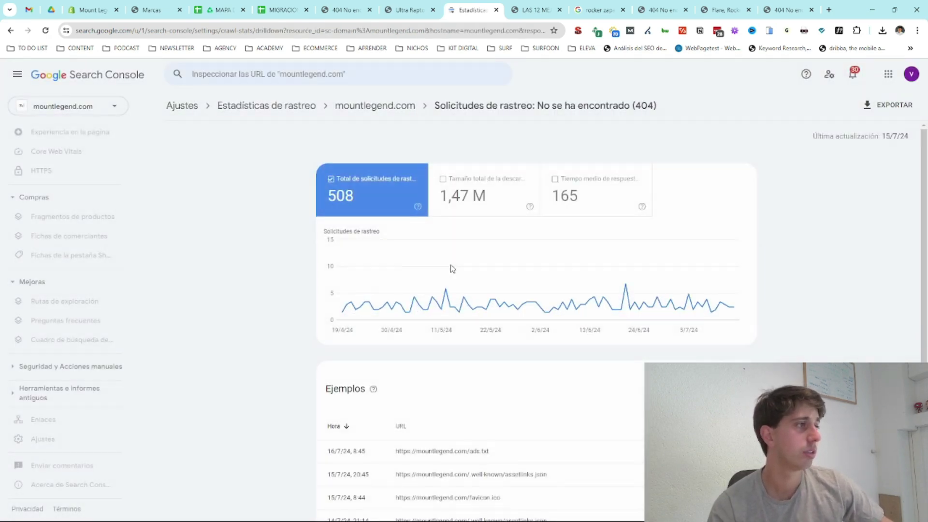
pyautogui.scroll(-4, 493, 305)
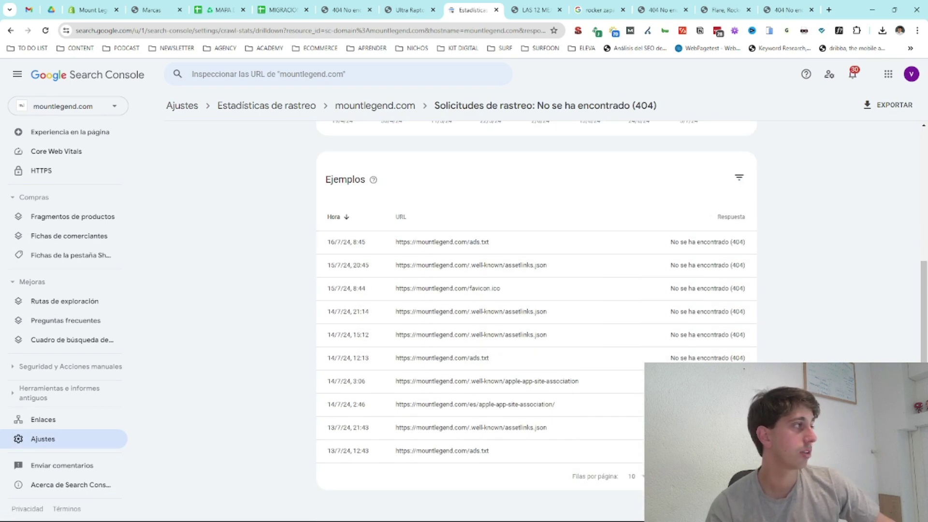